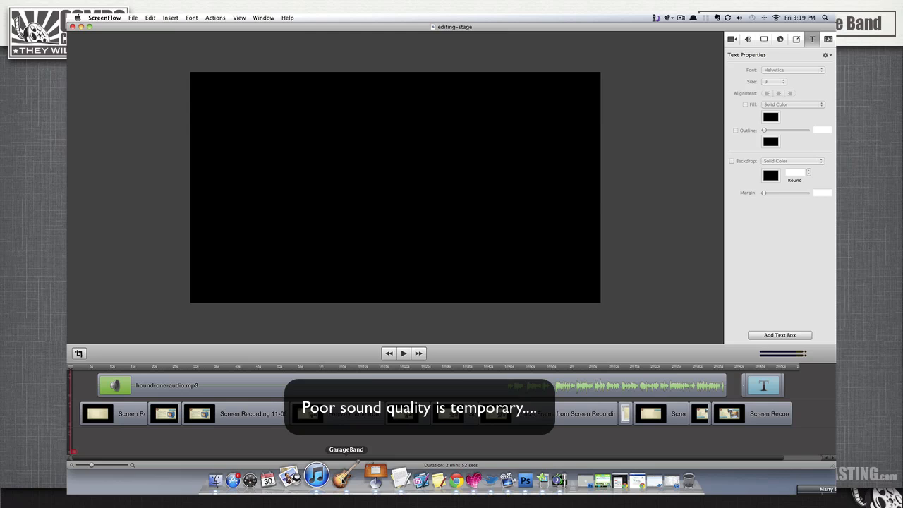
- Switch to GarageBand, start a new project and minimize the ScreenFlow editing-stage window behind it
left_click(344, 474)
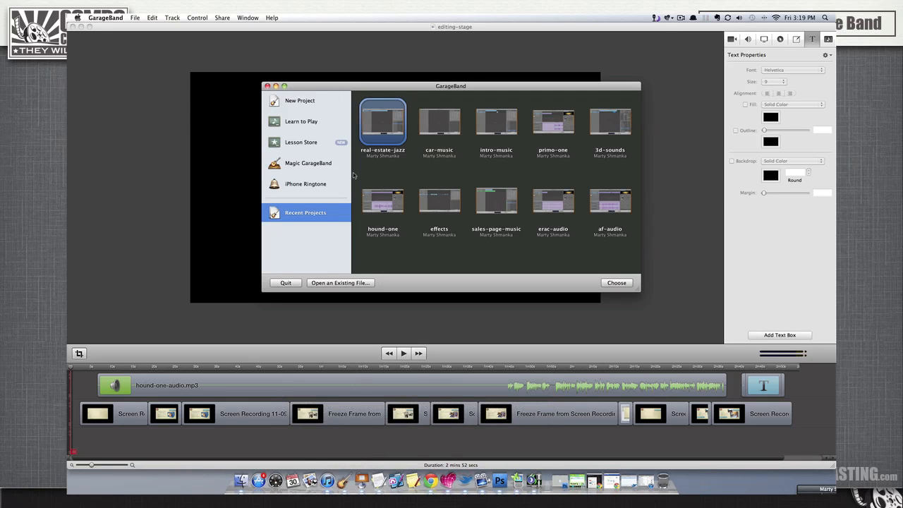
left_click(294, 101)
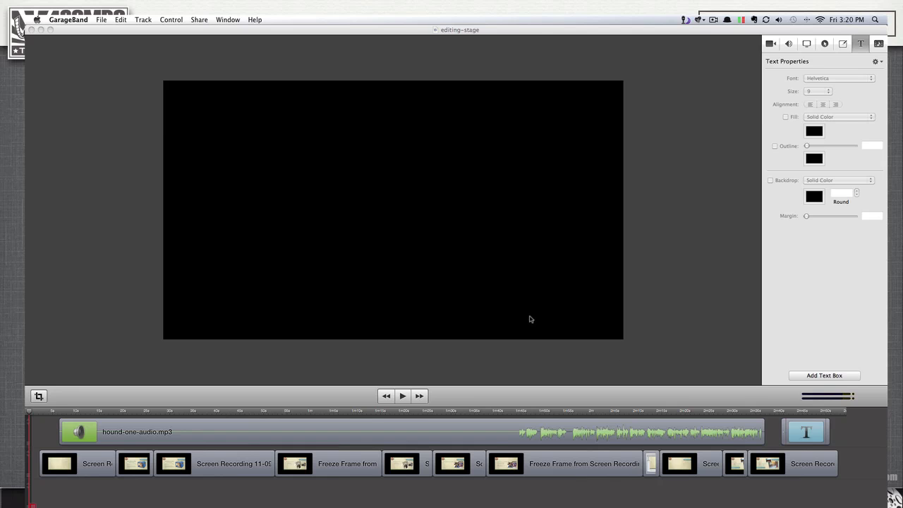
left_click(72, 31)
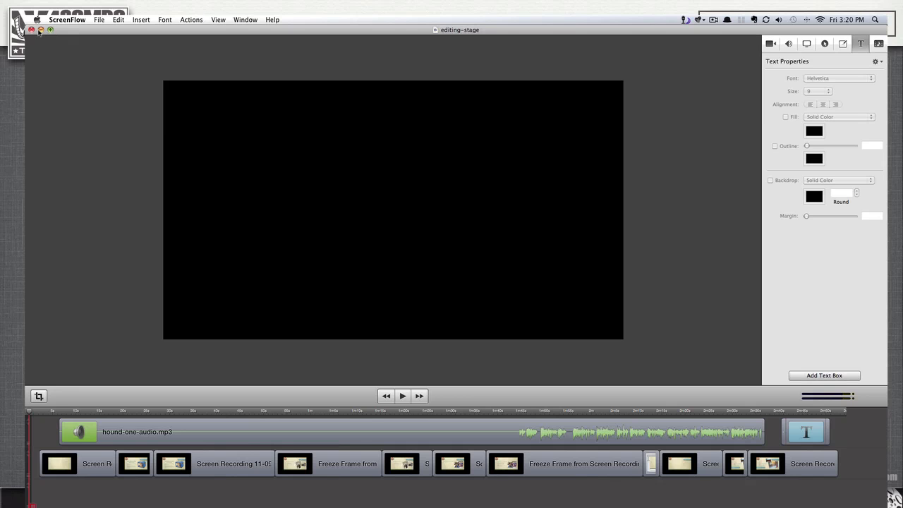
left_click(41, 30)
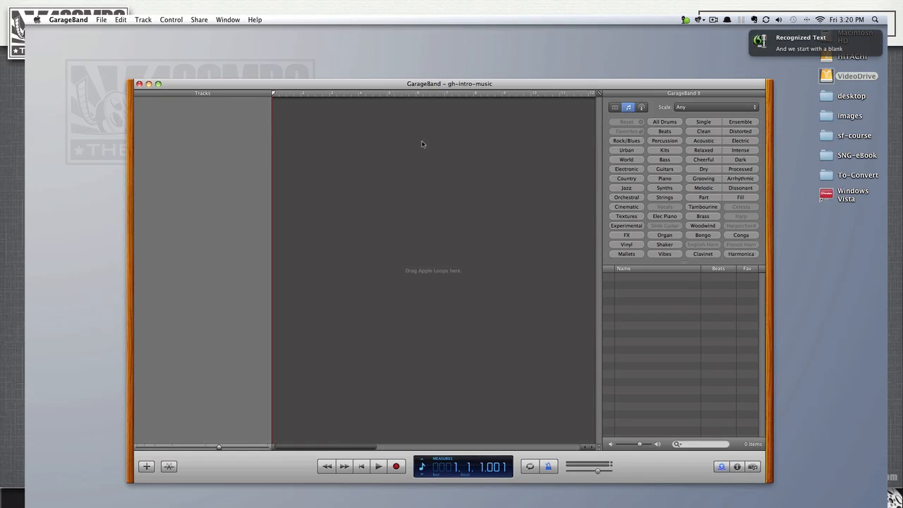
key("r")
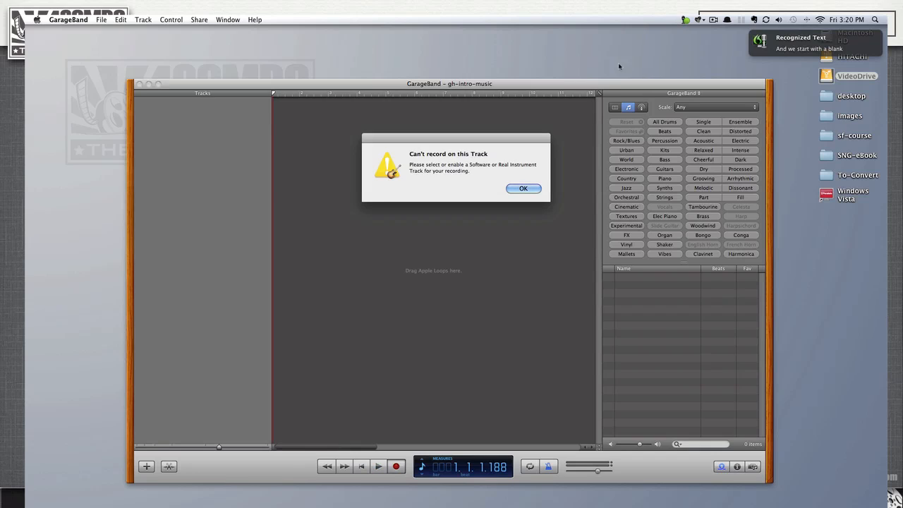
key("Return")
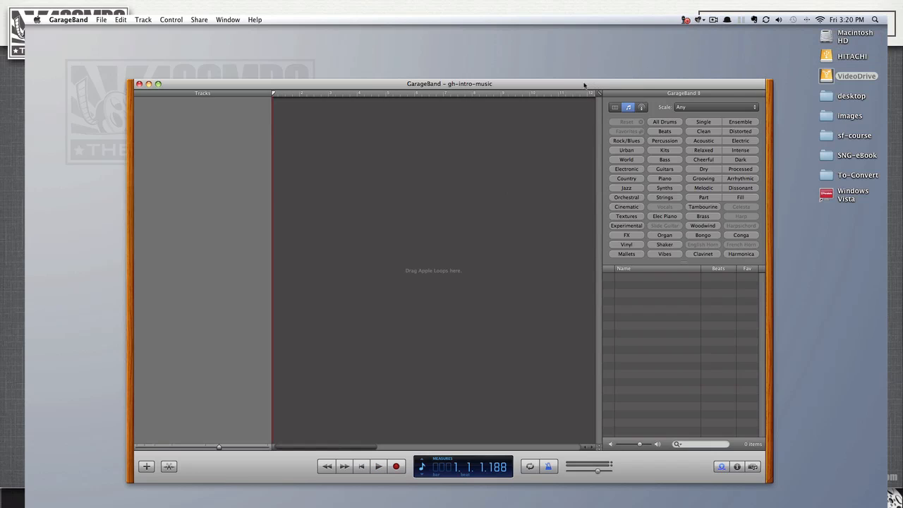
left_click_drag(585, 85, 583, 83)
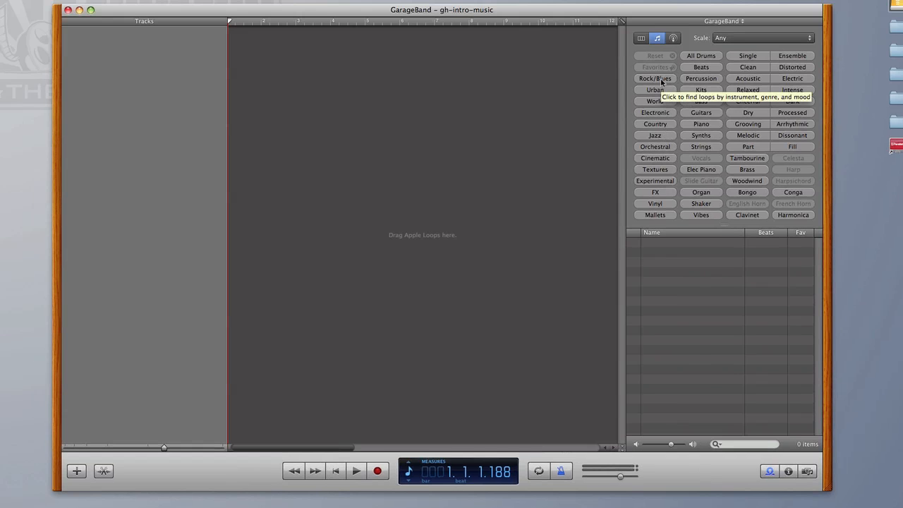
- Filter the Apple Loops by Rock/Blues and Bass, and reset the filters
left_click(603, 85)
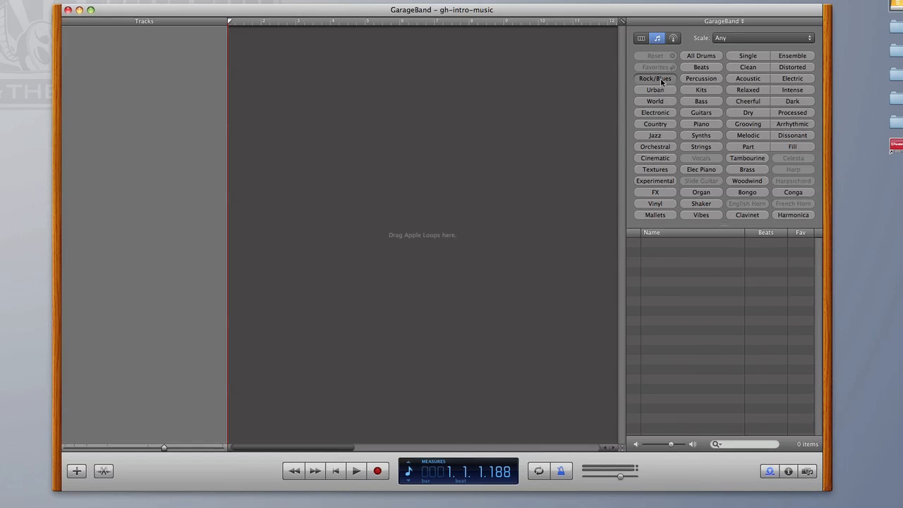
left_click(700, 102)
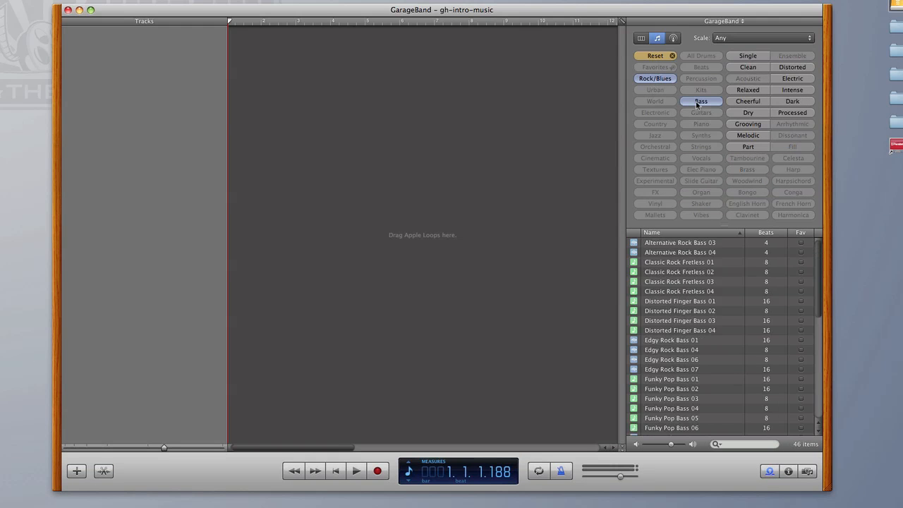
left_click(657, 80)
left_click(657, 57)
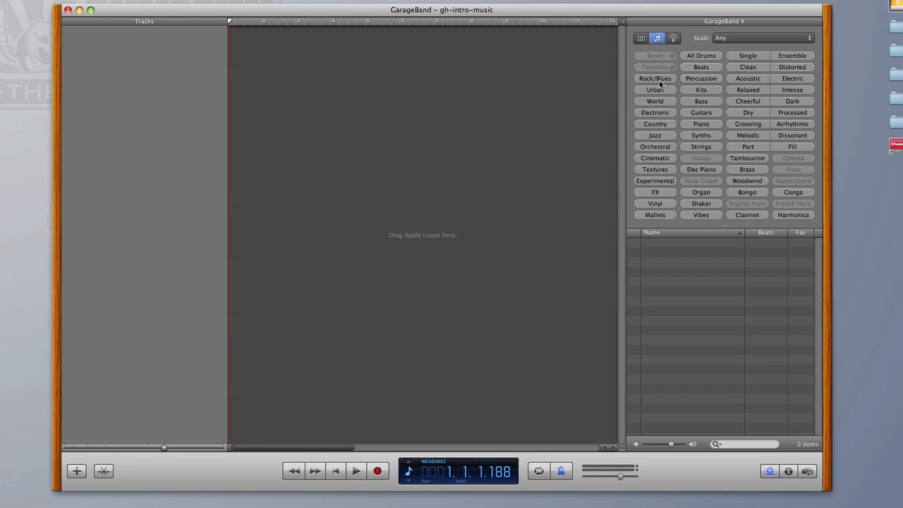
- Filter the loops to All Drums and preview Classic Rock Beat 05 and Club Dance Beats 003, 014 and 026
left_click(700, 56)
left_click(688, 342)
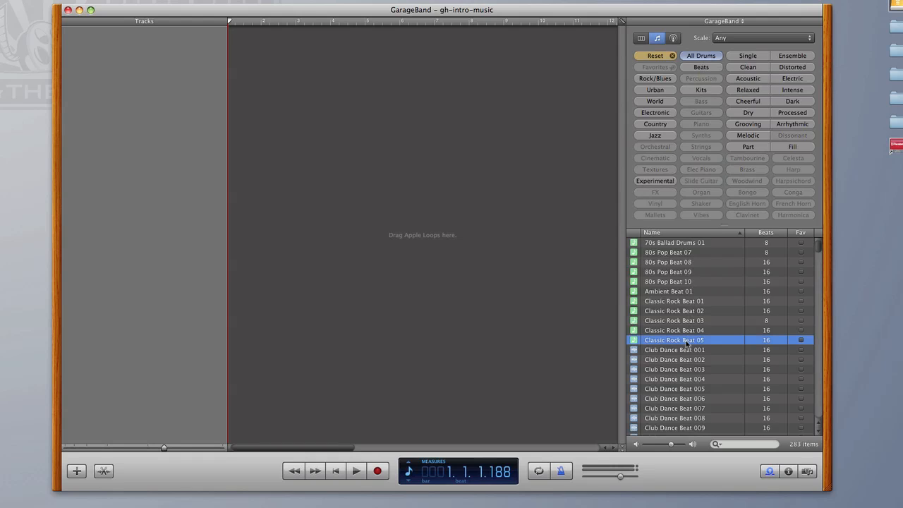
left_click(675, 369)
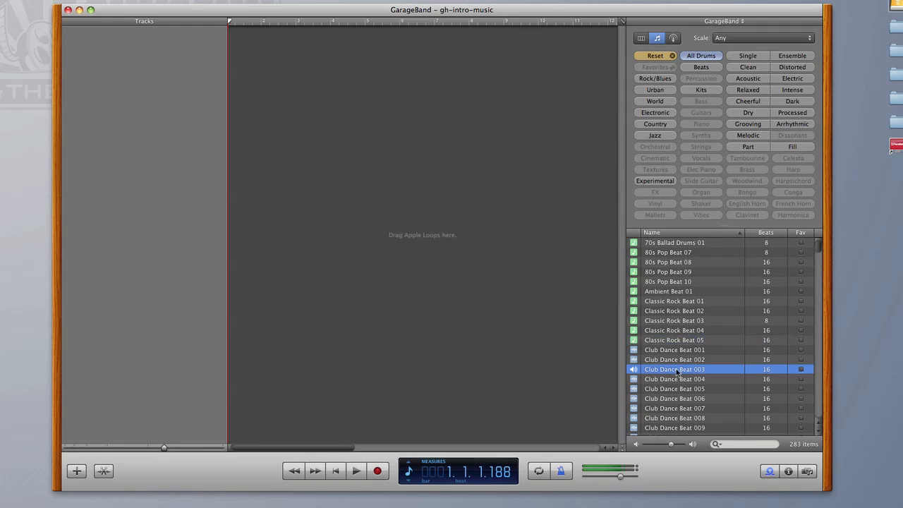
scroll(672, 363, "down", 5)
left_click(667, 352)
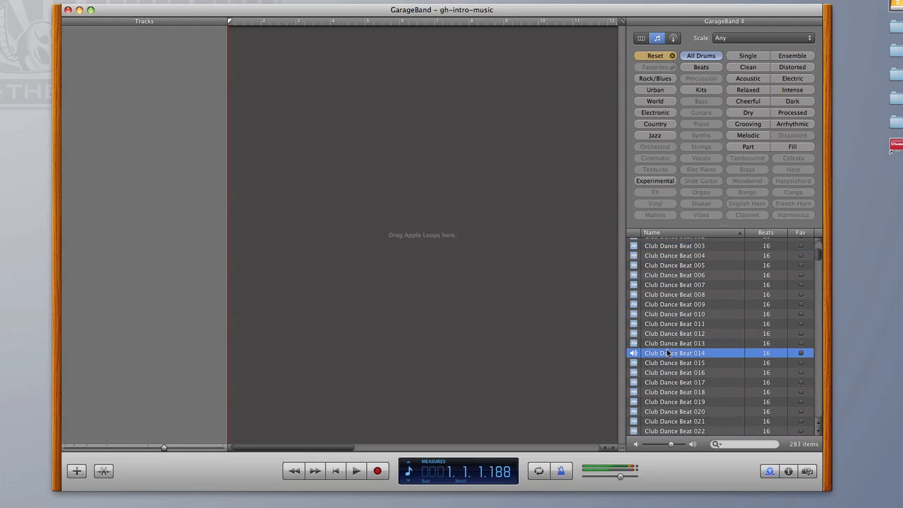
scroll(677, 385, "down", 4)
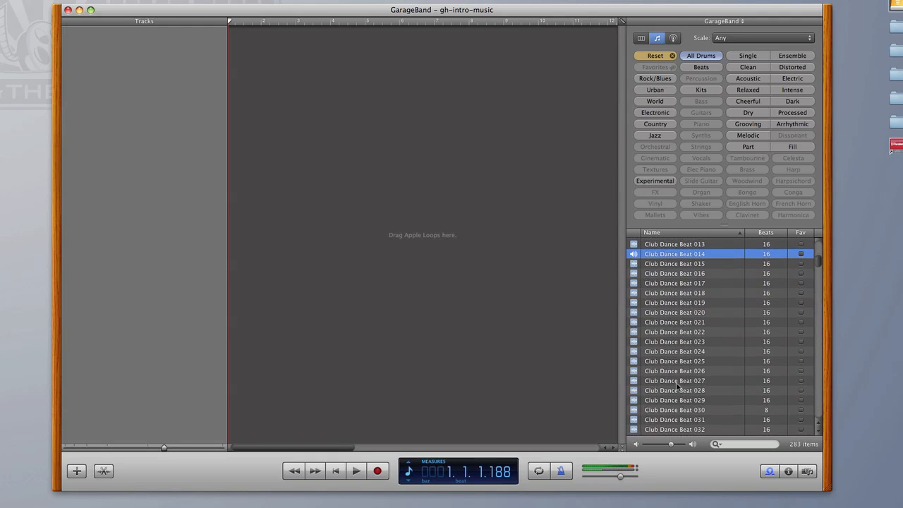
left_click(668, 371)
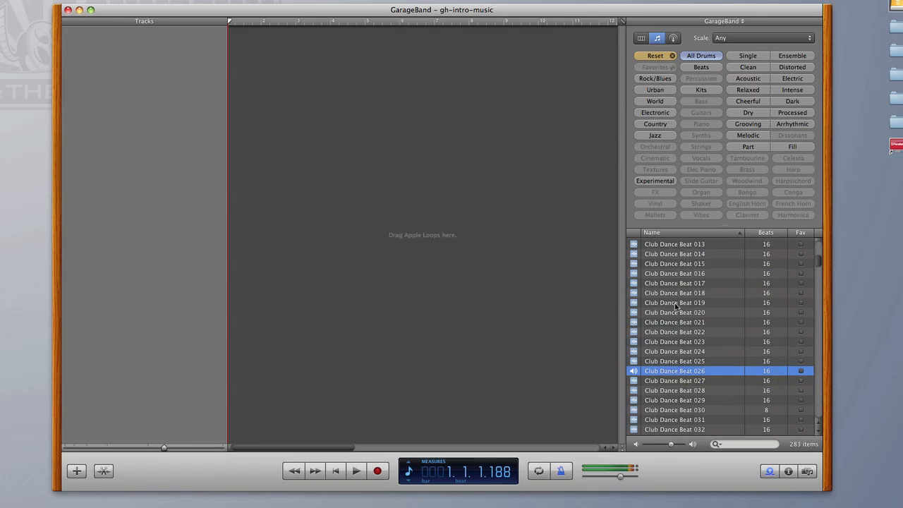
- Add the Club Dance Beat 019 loop at the start of the timeline as a new track
left_click_drag(675, 302, 236, 83)
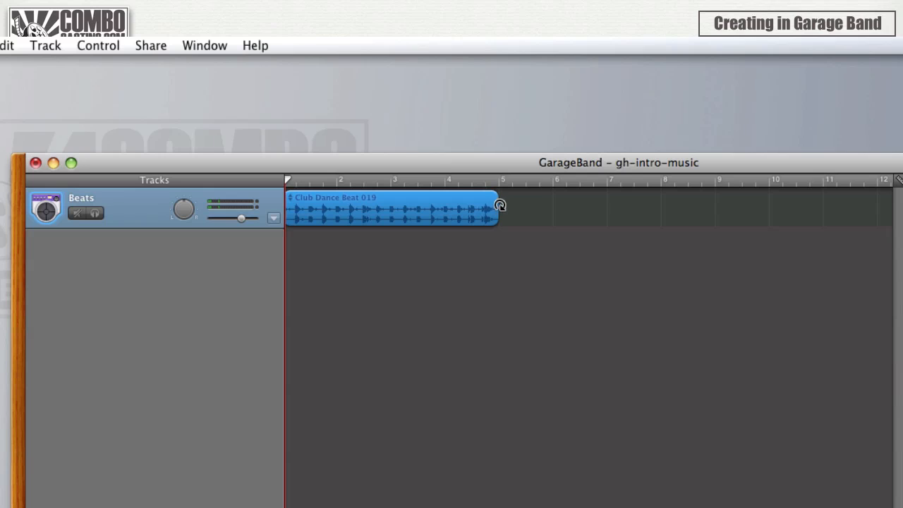
mouse_move(498, 207)
left_mouse_down()
mouse_move(853, 211)
mouse_move(505, 213)
left_mouse_up()
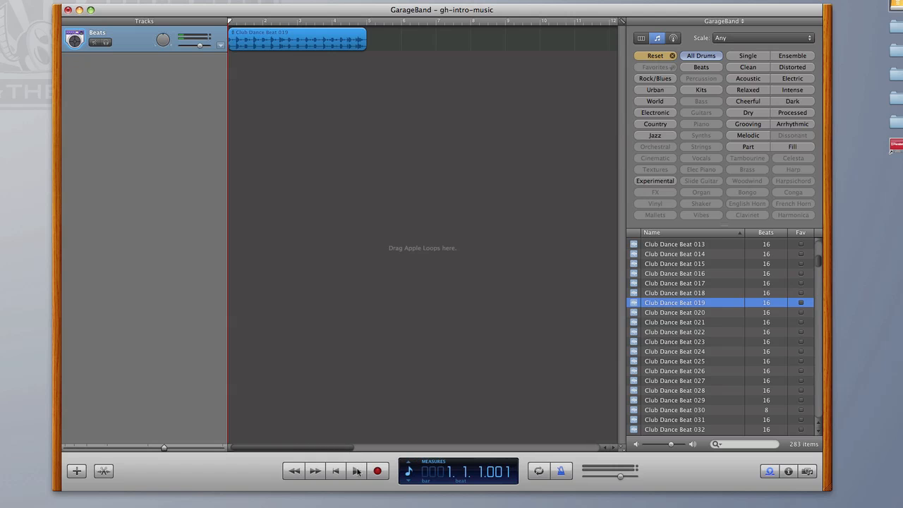
- Play the song, turn off the metronome during playback and return the playhead to the beginning
left_click(357, 470)
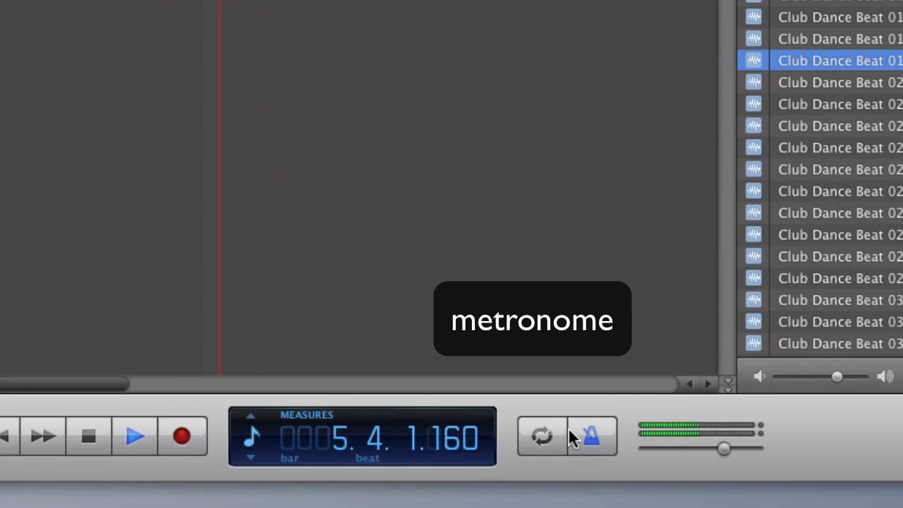
left_click(591, 437)
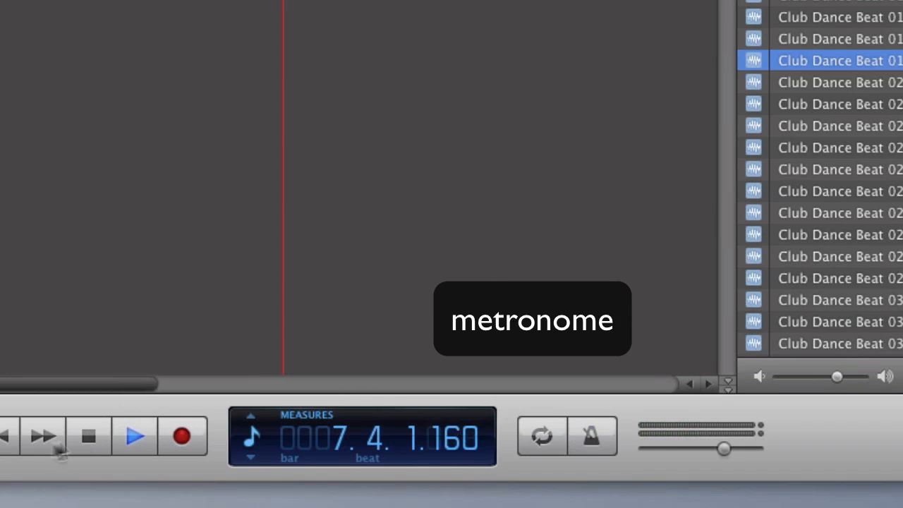
left_click(6, 437)
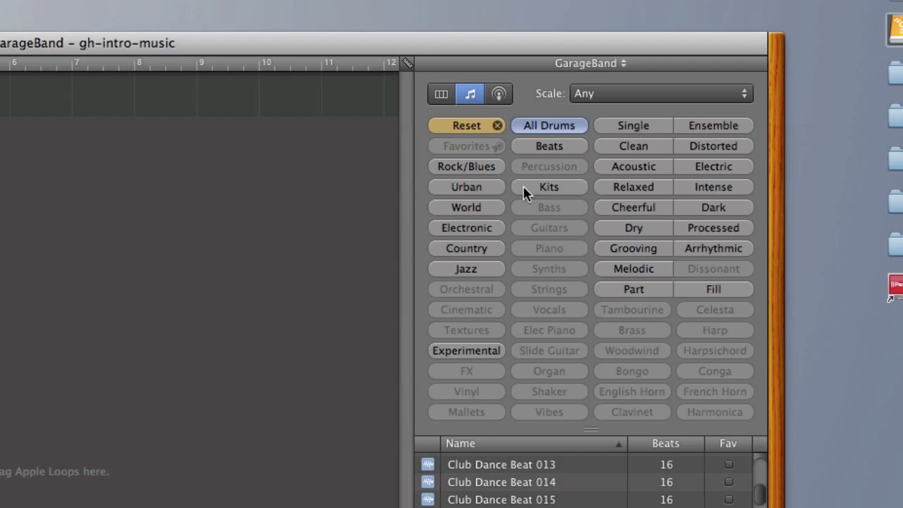
- Reset the All Drums filter and filter the loops by Jazz
left_click(470, 130)
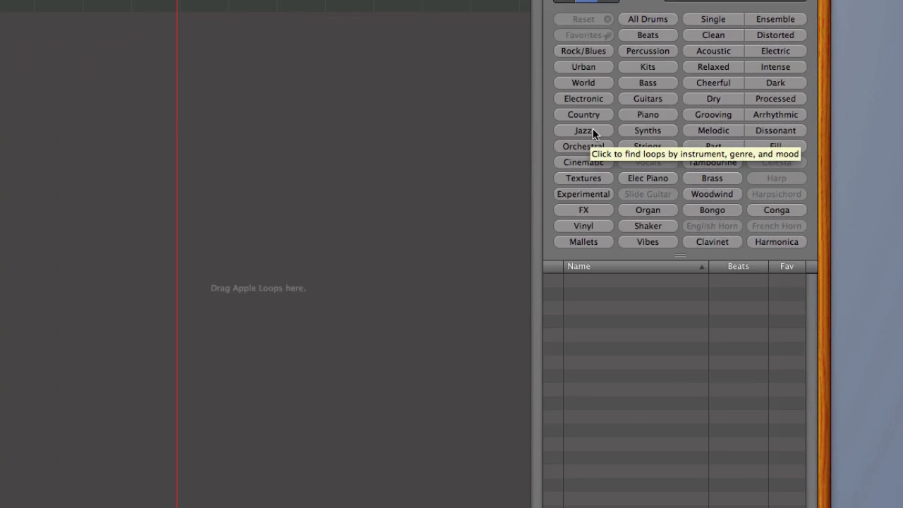
left_click(586, 132)
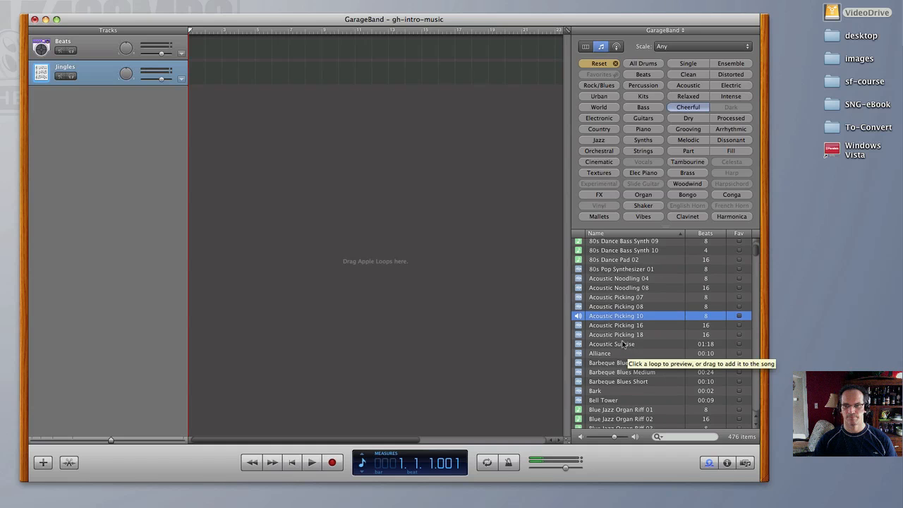
- Preview the cheerful loops Acoustic Picking 18, Acoustic Picking 08, Blue Jazz Organ Riff 02 and Blues Harmonica 08
left_click(621, 333)
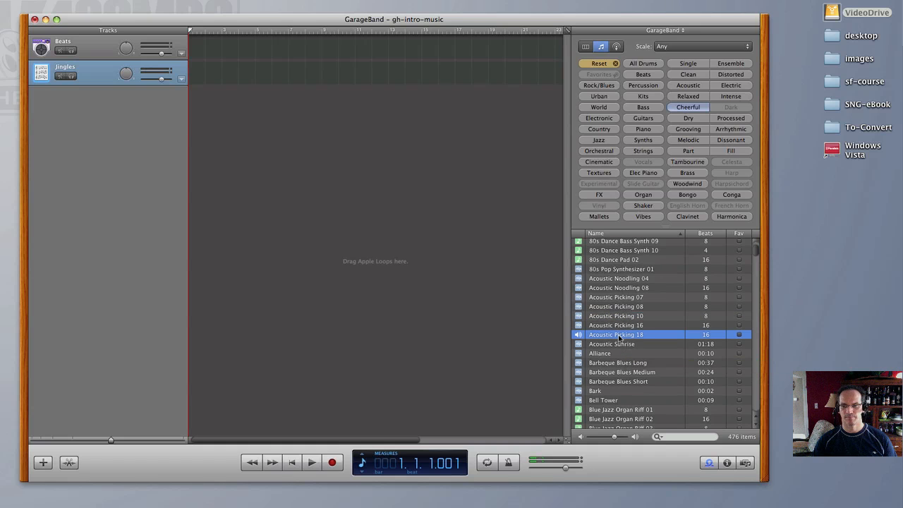
left_click(618, 307)
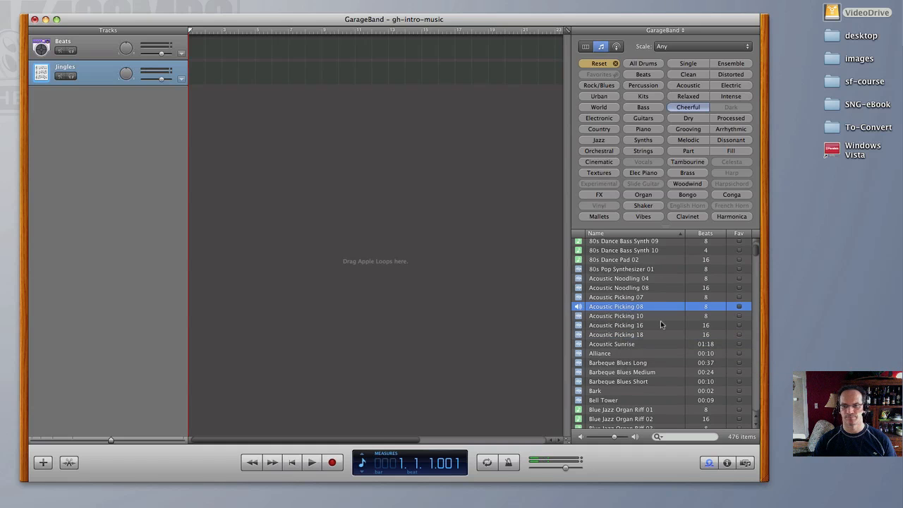
scroll(661, 323, "down", 3)
left_click(628, 364)
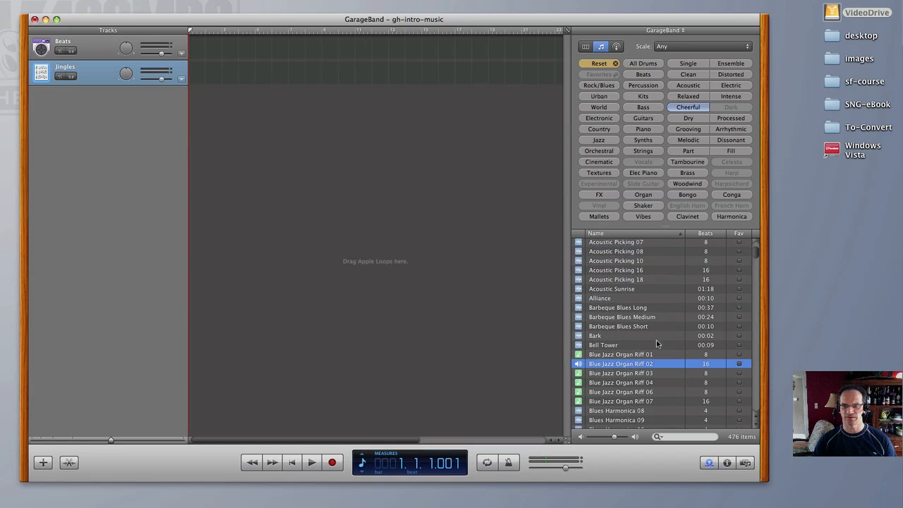
scroll(656, 340, "down", 4)
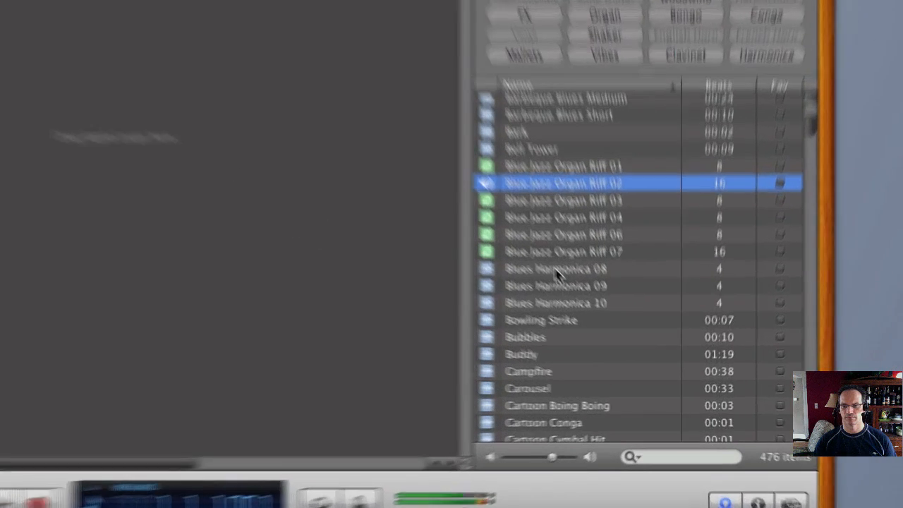
left_click(656, 336)
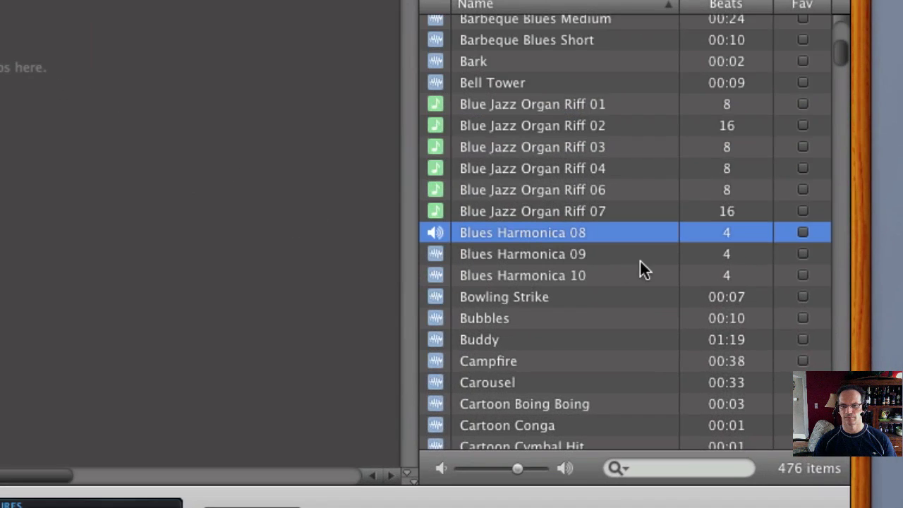
- Preview the Buddy, Bubbles and Carousel loops among the cheerful results, playing Buddy twice
scroll(639, 270, "down", 1)
left_click(515, 300)
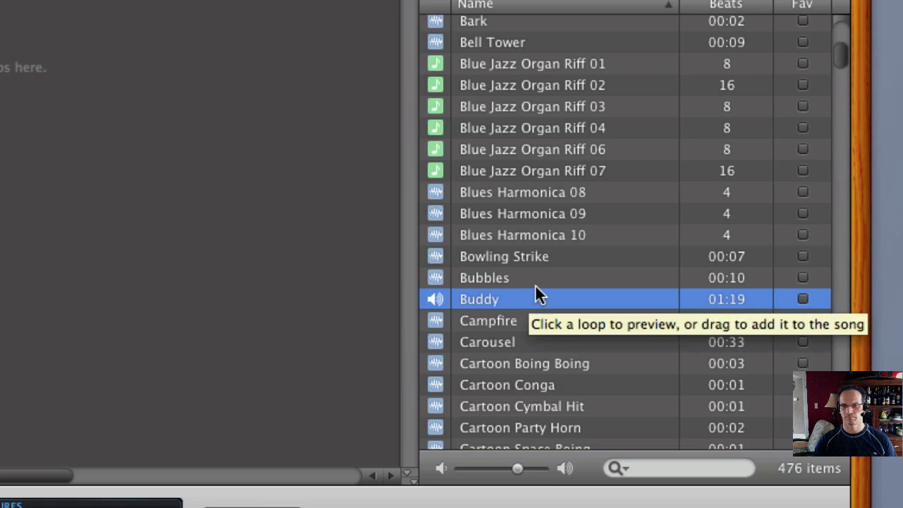
left_click(531, 279)
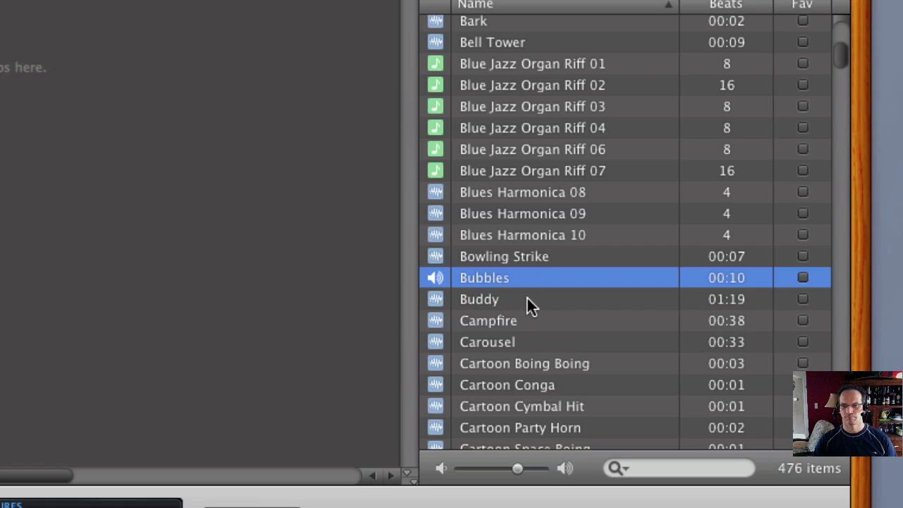
left_click(530, 302)
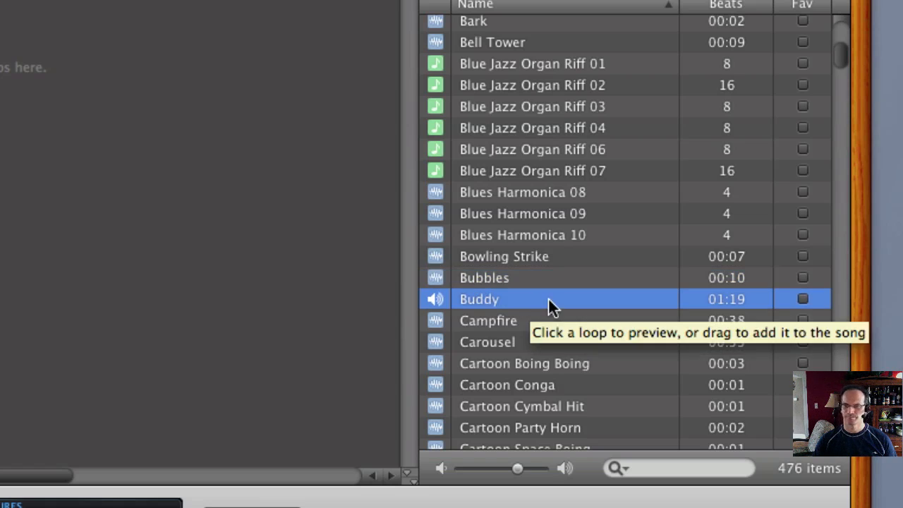
scroll(548, 307, "down", 3)
scroll(549, 299, "down", 1)
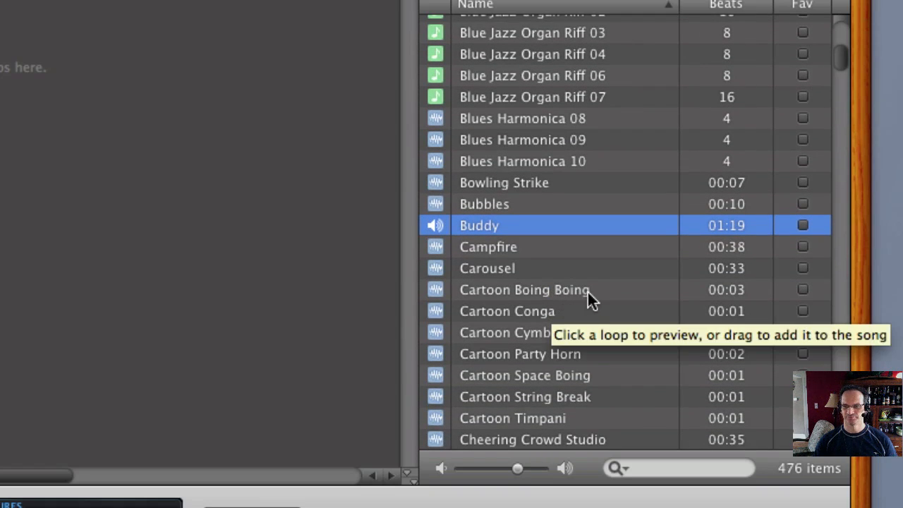
left_click(591, 268)
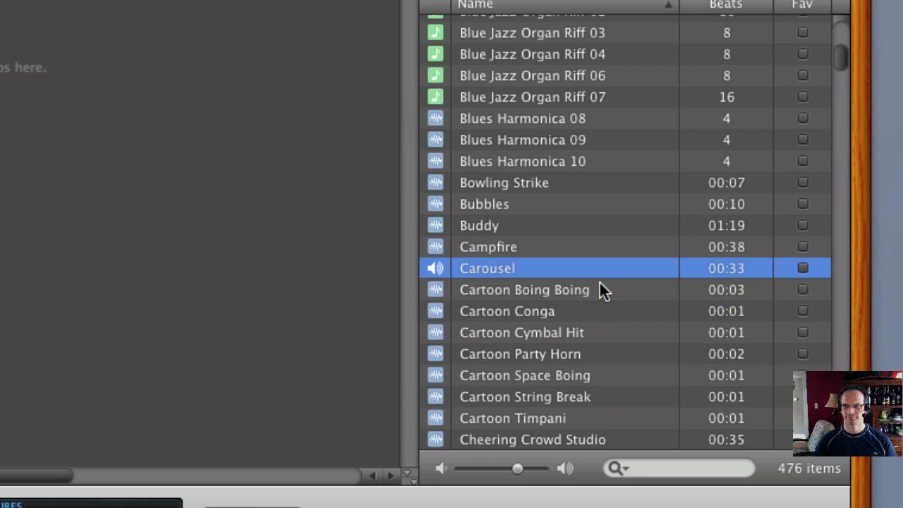
- Preview Chelsea Loft Long, Chelsea Loft Short and Chordal Synth Pattern 08 from the cheerful loops
scroll(604, 291, "down", 4)
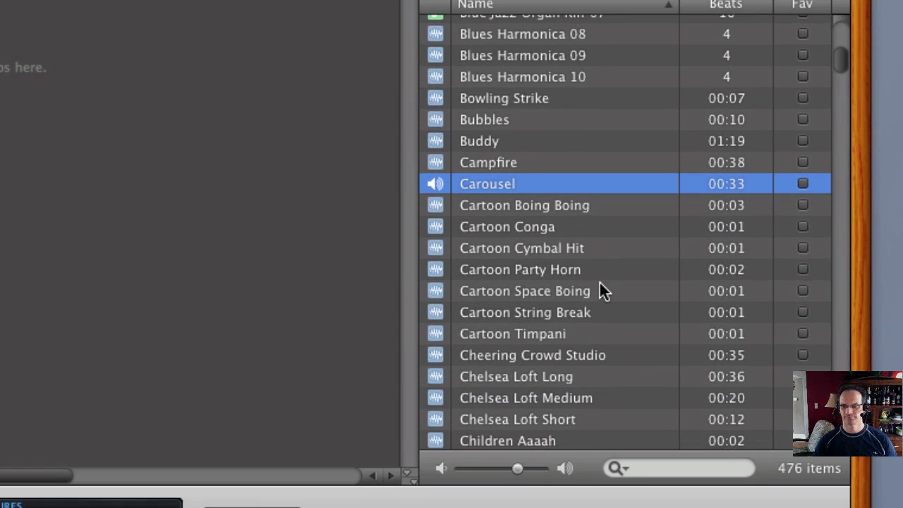
left_click(599, 374)
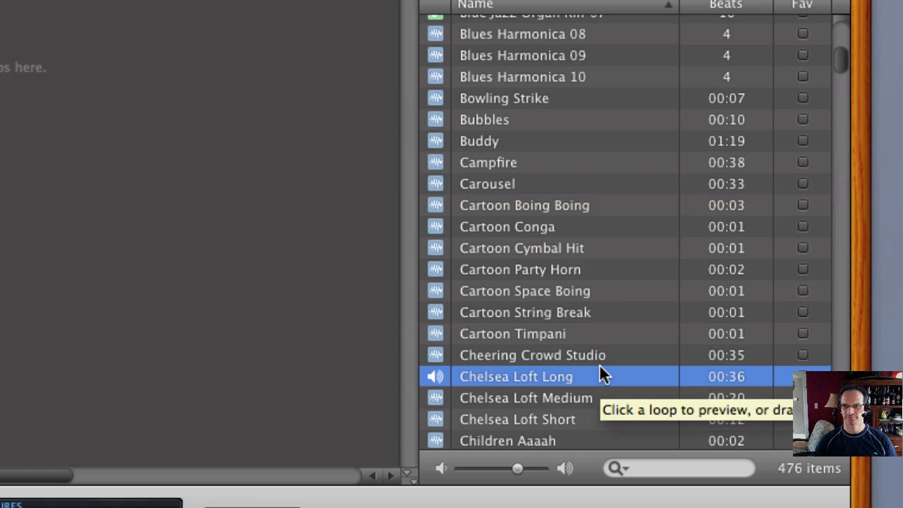
scroll(599, 373, "down", 2)
left_click(596, 374)
scroll(596, 376, "down", 6)
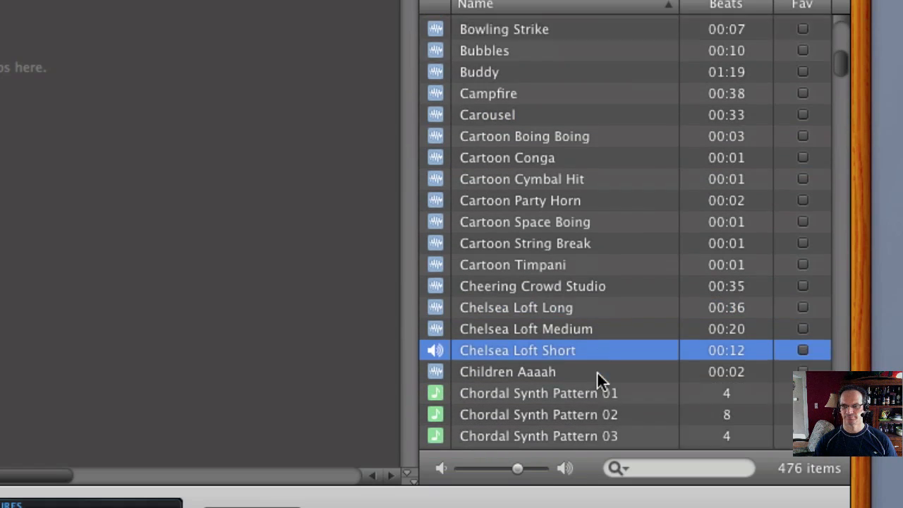
left_click(580, 329)
scroll(580, 332, "down", 6)
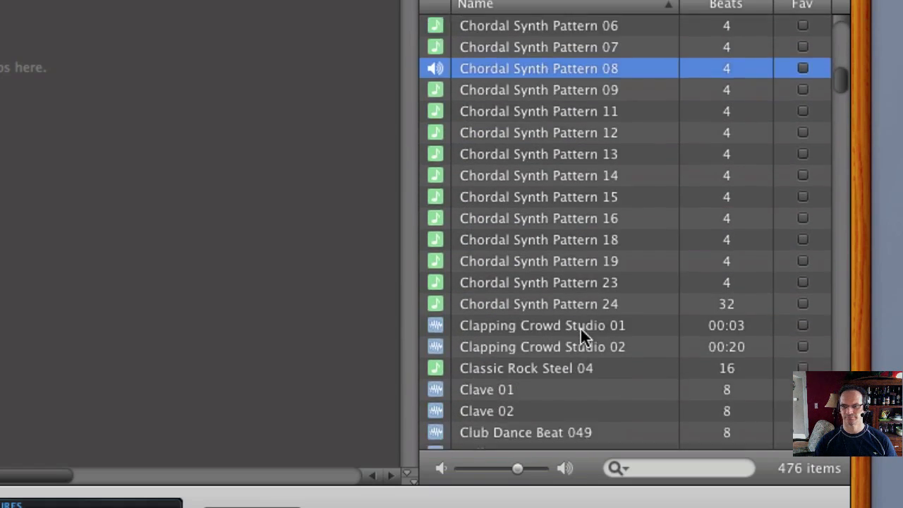
- Preview Club Dance Beat 008 and Club Dance Beat 042 from the beat loops
left_click(561, 286)
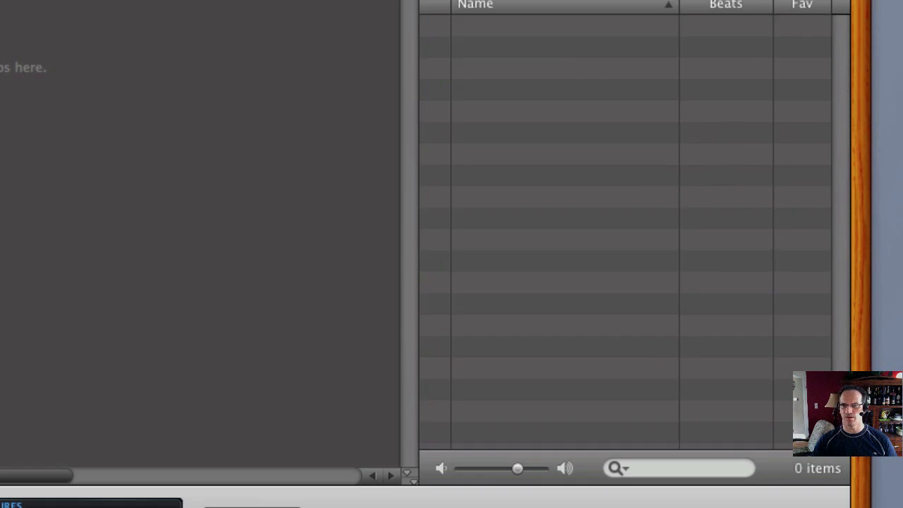
left_click(503, 195)
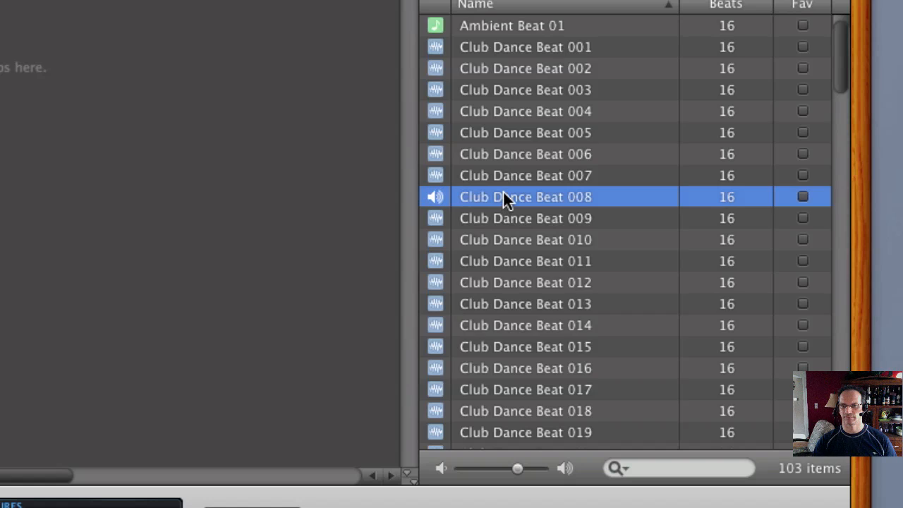
scroll(503, 192, "down", 6)
left_click(516, 242)
scroll(516, 240, "down", 5)
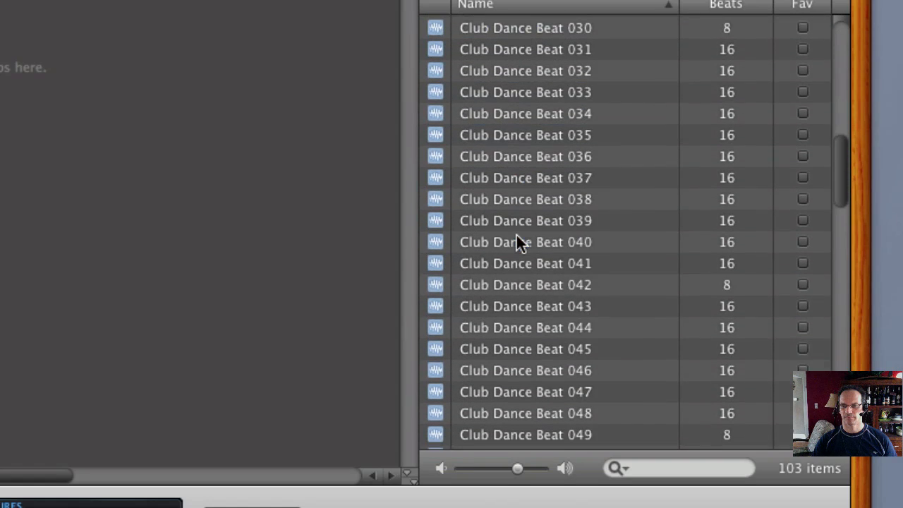
left_click(489, 281)
scroll(504, 266, "down", 3)
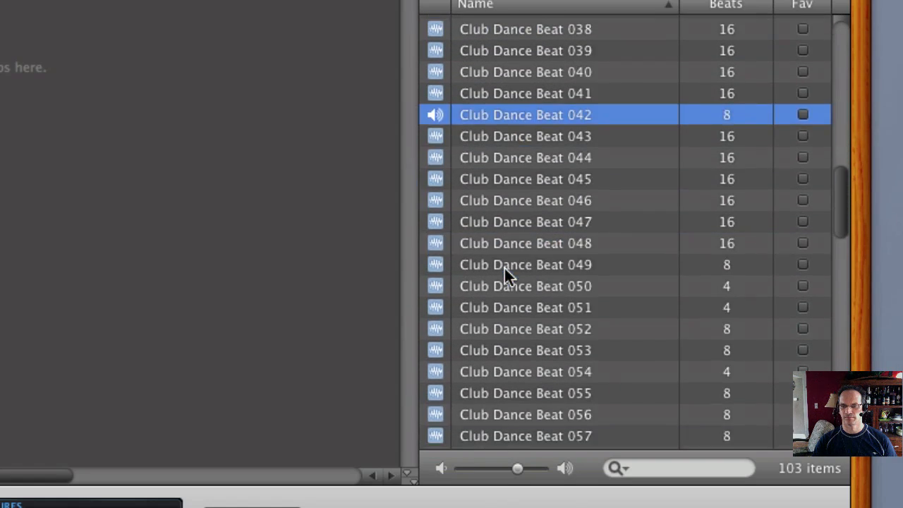
- Preview Club Dance Beat 049, 059, 057 and 063
left_click(504, 266)
scroll(504, 266, "down", 4)
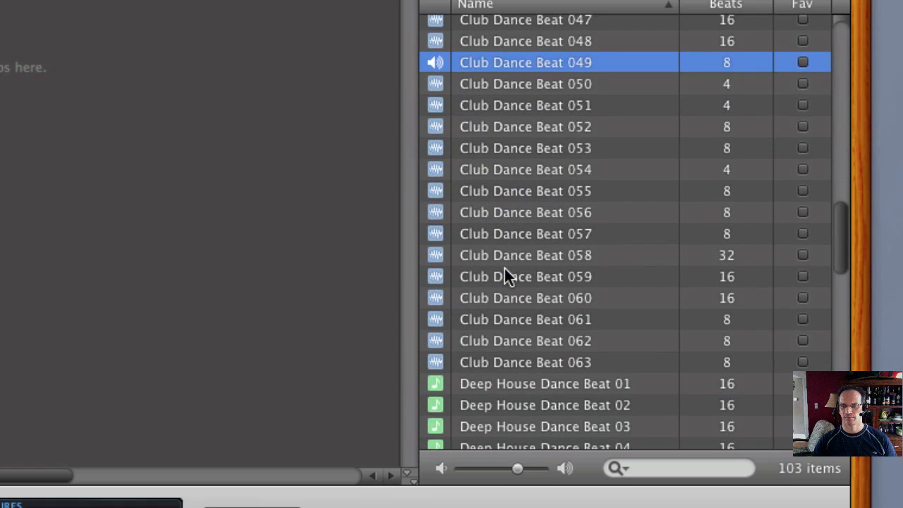
left_click(504, 275)
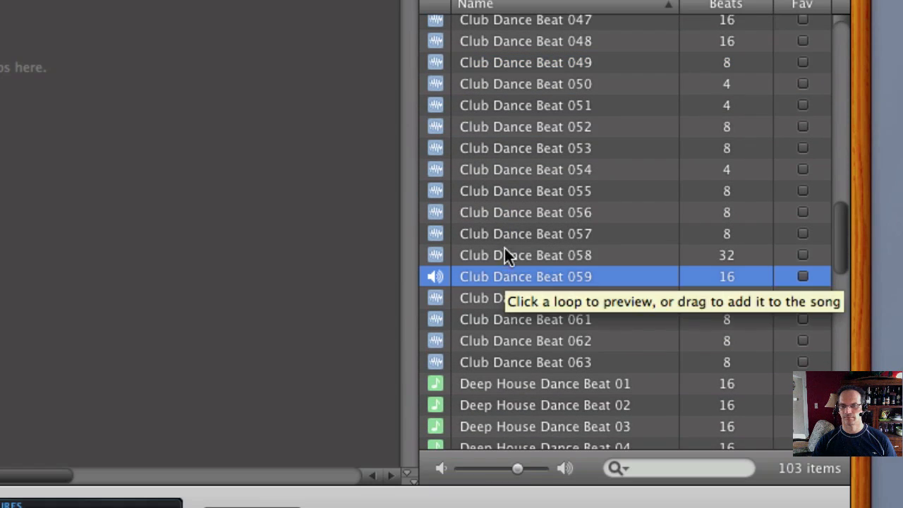
left_click(505, 233)
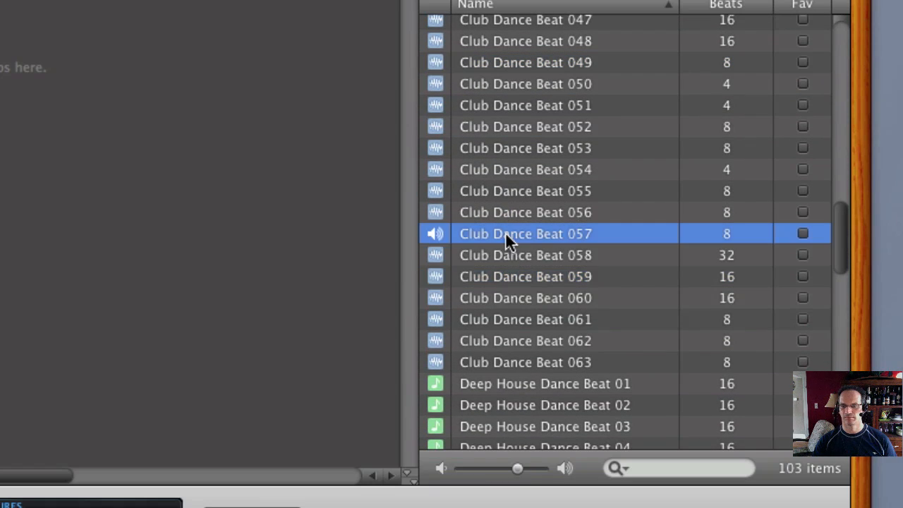
left_click(519, 361)
- Preview Effected Drum Kit 07, Electronic Drum Beat 03 and Exotic Beat 03 among the beat loops
scroll(605, 314, "down", 3)
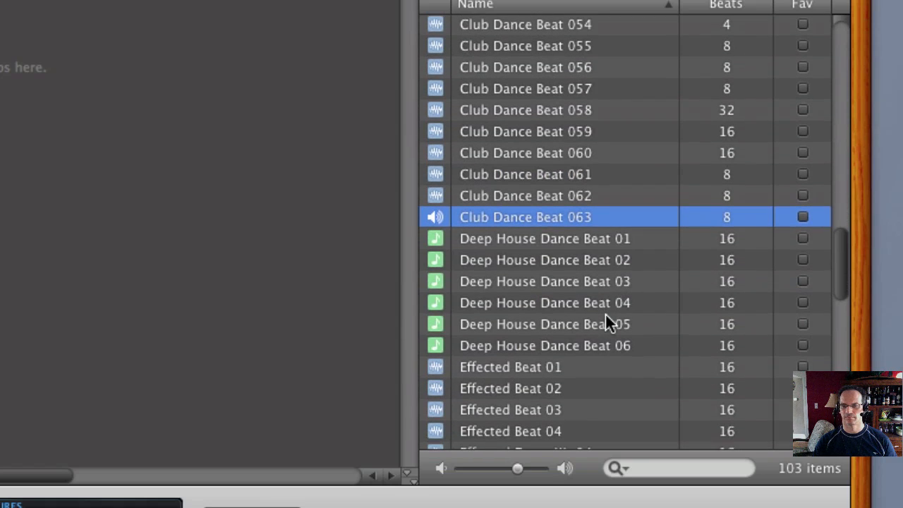
scroll(540, 303, "down", 2)
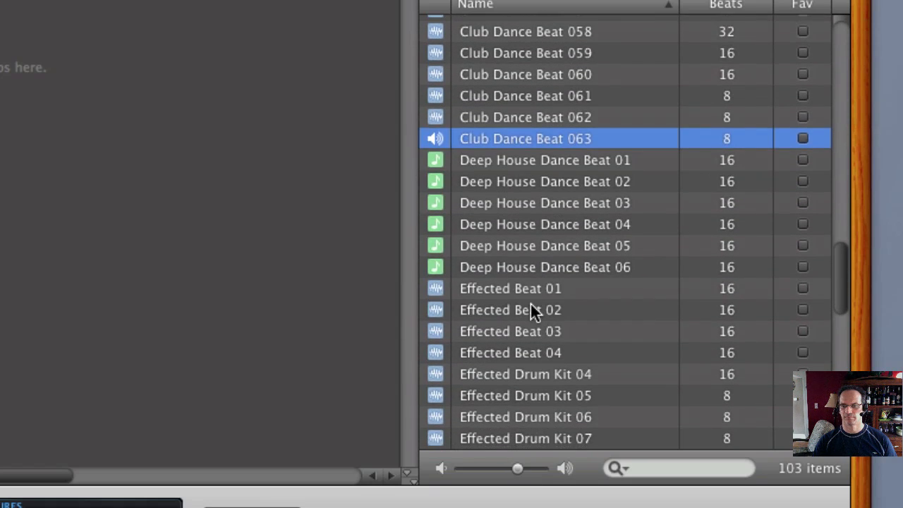
left_click(605, 311)
scroll(608, 311, "down", 3)
left_click(509, 299)
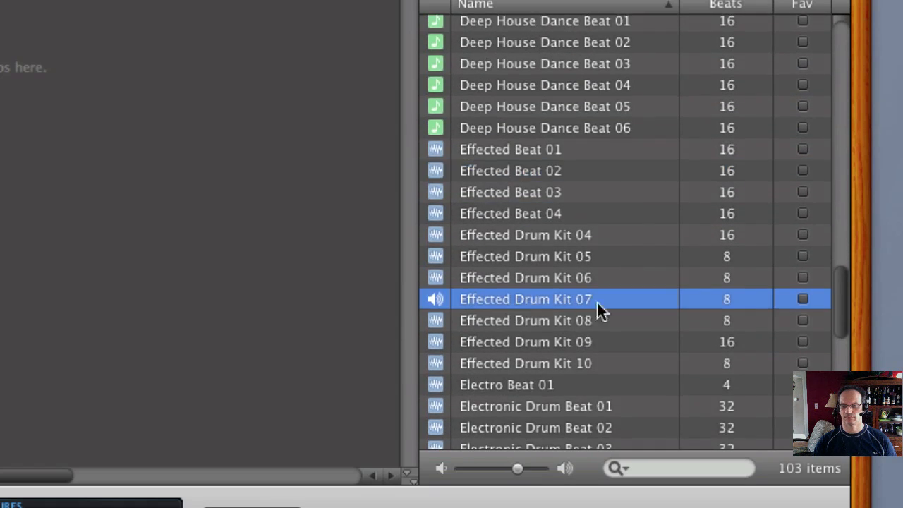
scroll(557, 303, "down", 5)
left_click(505, 239)
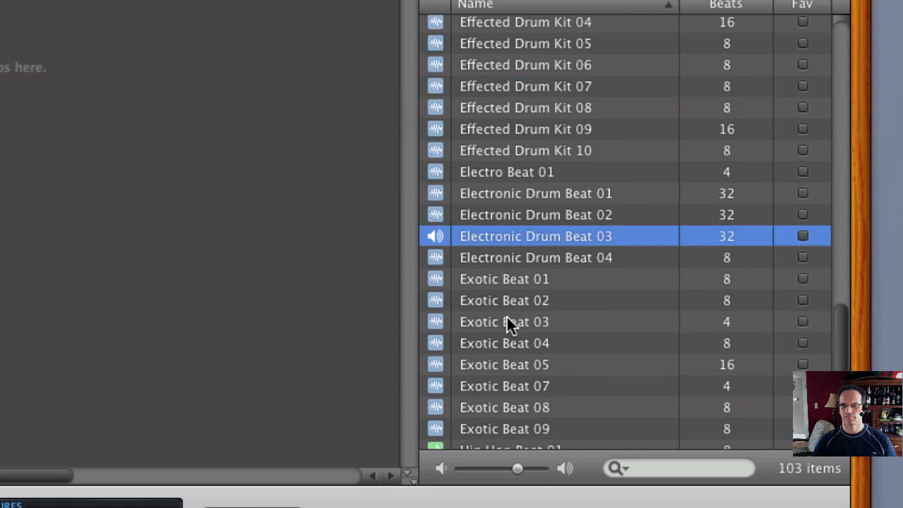
left_click(507, 319)
- Preview Hip Hop Beat 03 and RnB Beat 07, and return to the Electronic Drum Beat loops
scroll(604, 323, "down", 4)
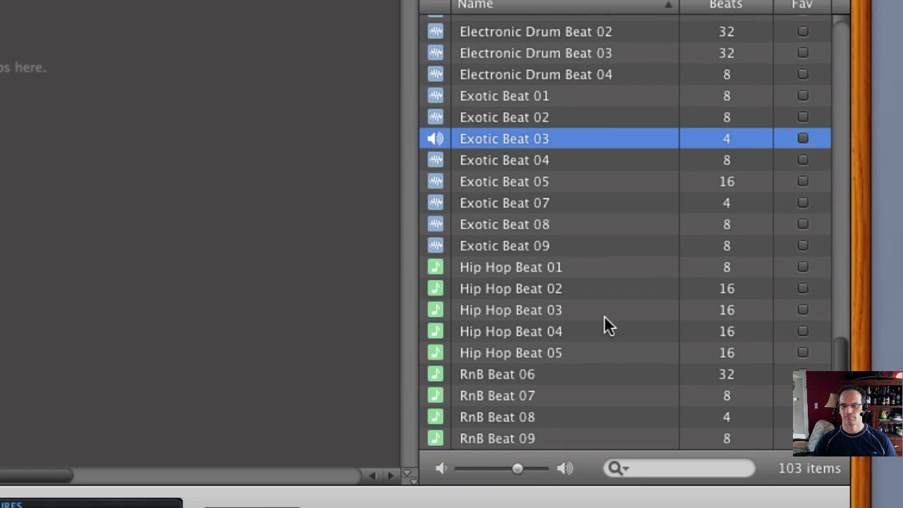
left_click(516, 311)
scroll(625, 315, "up", 2)
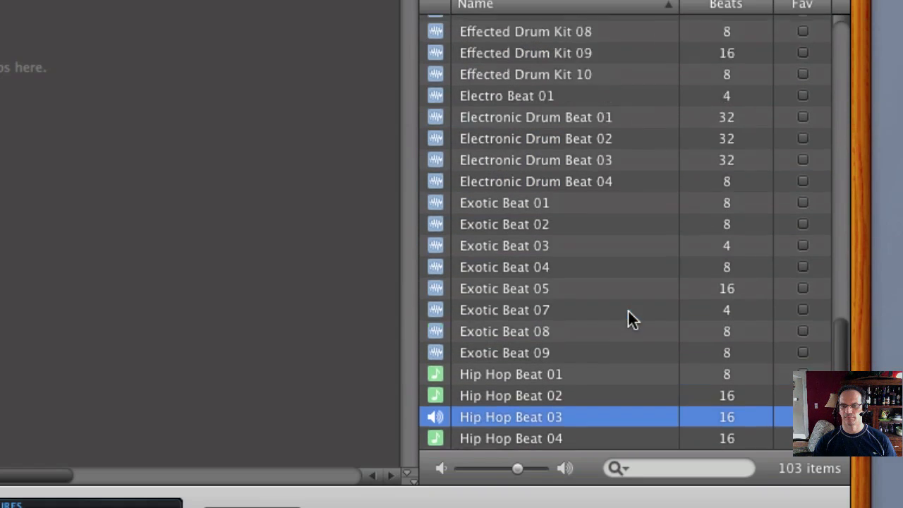
scroll(625, 315, "down", 2)
left_click(495, 397)
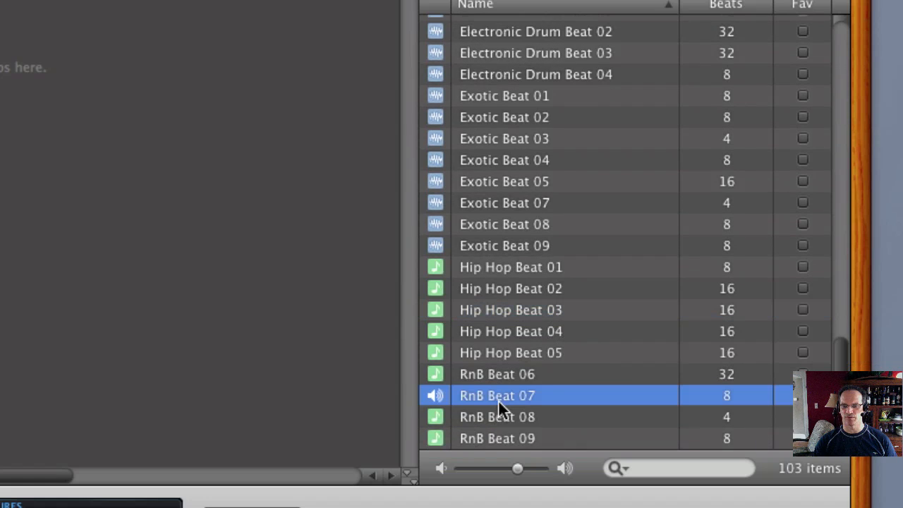
scroll(597, 328, "up", 2)
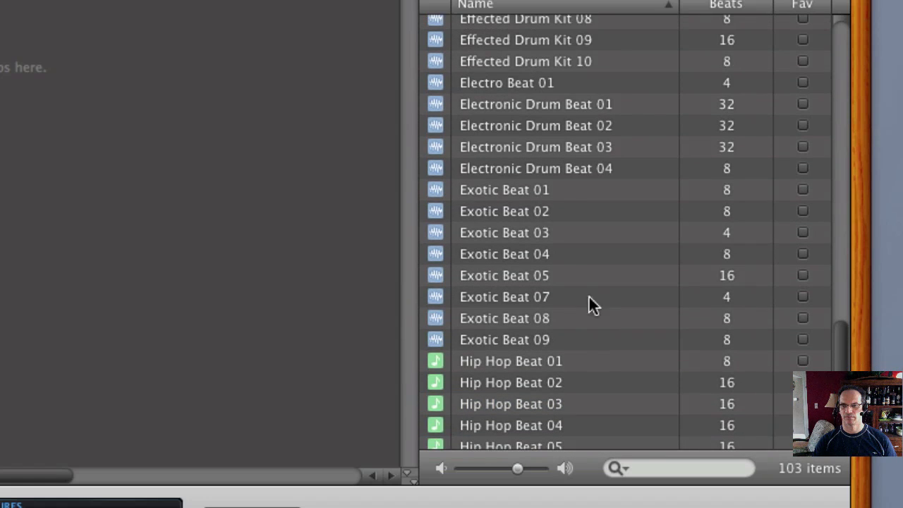
left_click(548, 157)
scroll(549, 159, "up", 10)
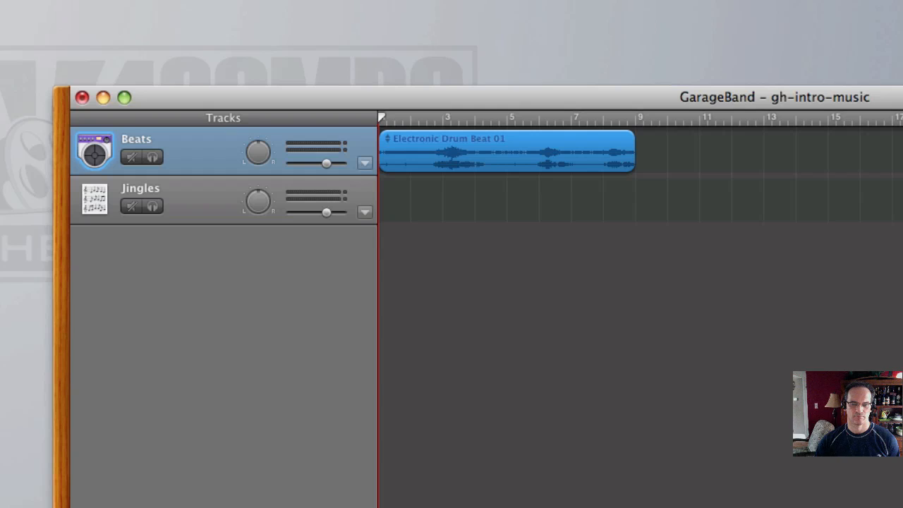
- Play the Electronic Drum Beat 01 region on the Beats track and return the playhead to the start
key("space")
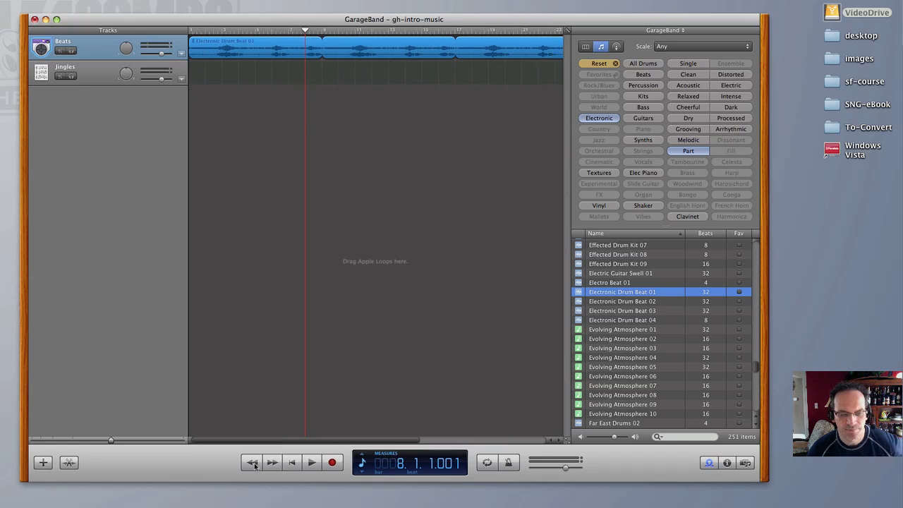
key("Home")
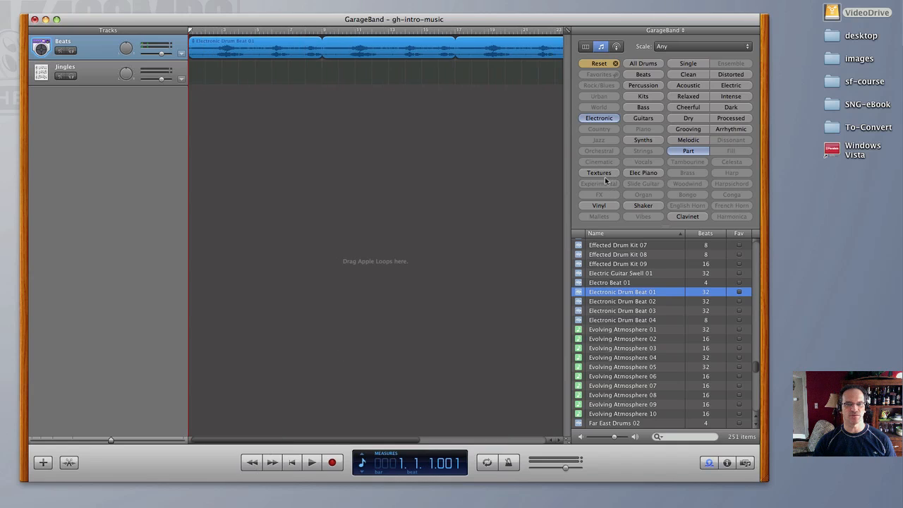
- Filter the loops by Guitars only, removing the Part and Electronic filters
left_click(650, 120)
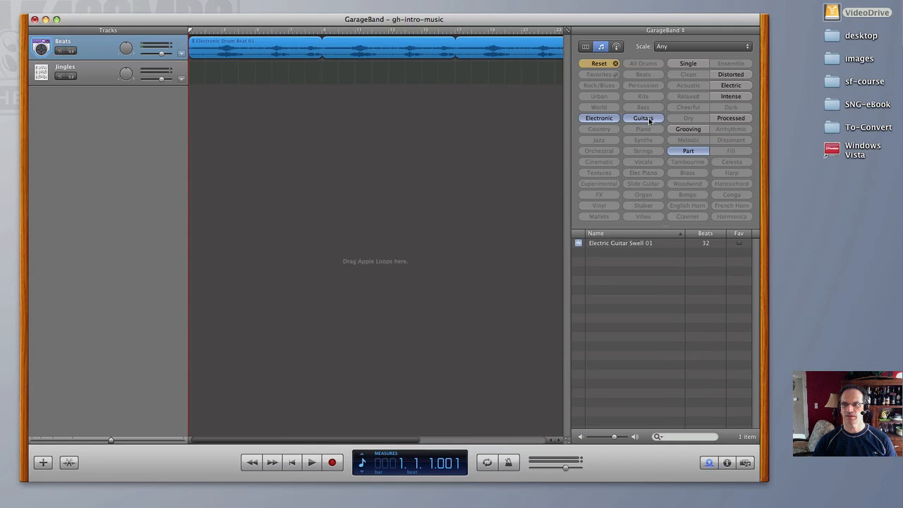
left_click(687, 154)
left_click(587, 120)
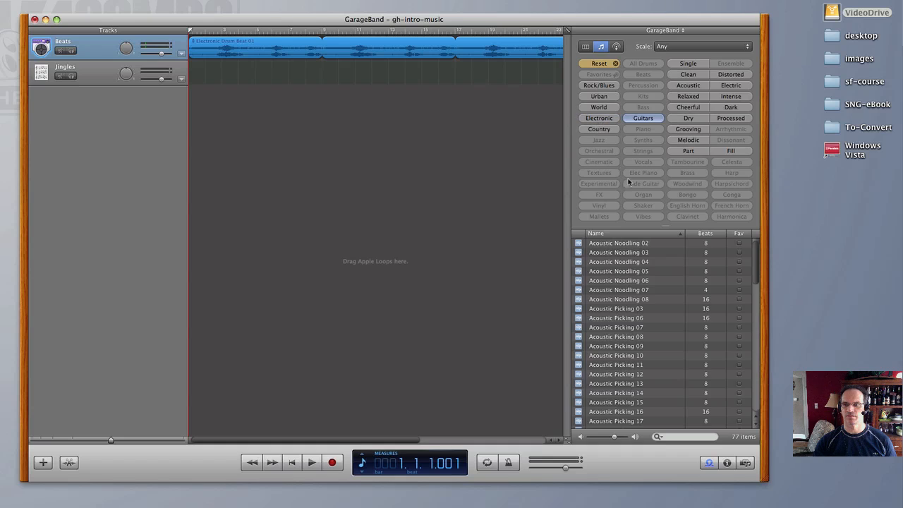
- Preview the guitar loops Acoustic Noodling 05 and Acoustic Picking 03, 11, 17 and 20
left_click(628, 271)
left_click(632, 308)
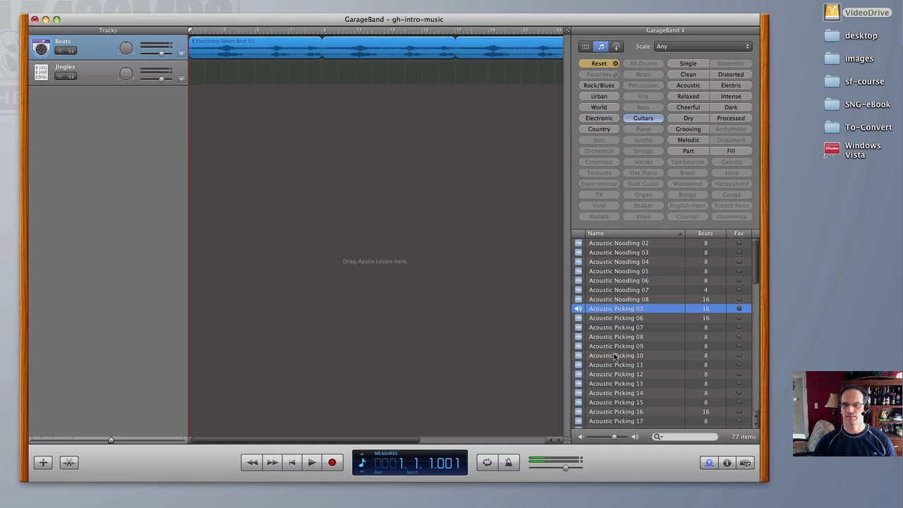
left_click(616, 365)
scroll(616, 363, "down", 5)
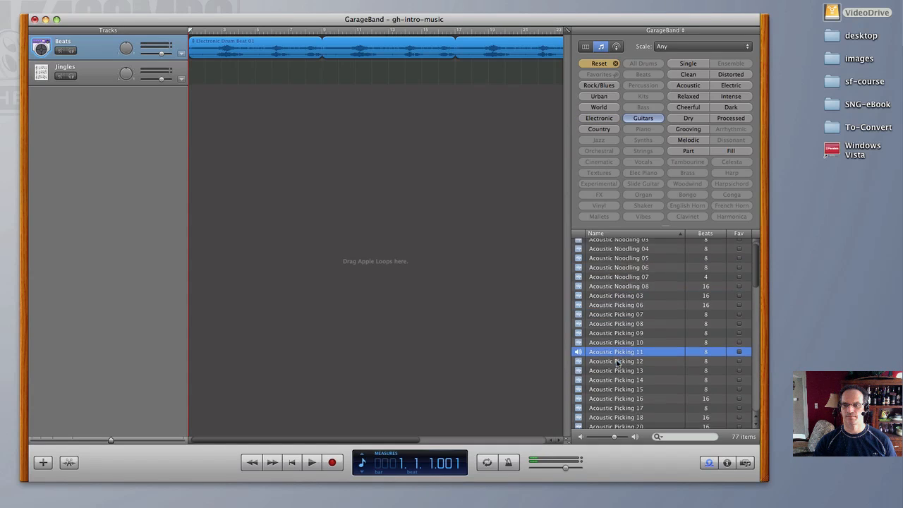
left_click(617, 362)
scroll(617, 363, "down", 1)
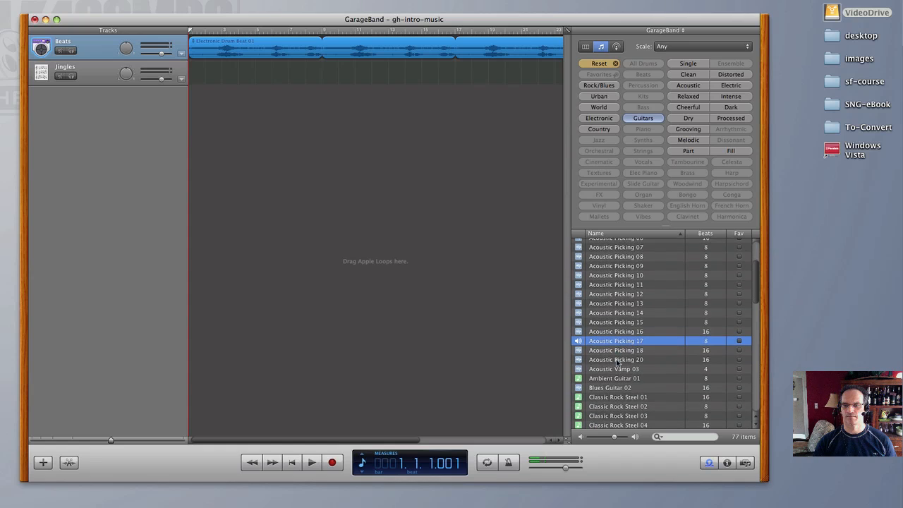
left_click(617, 361)
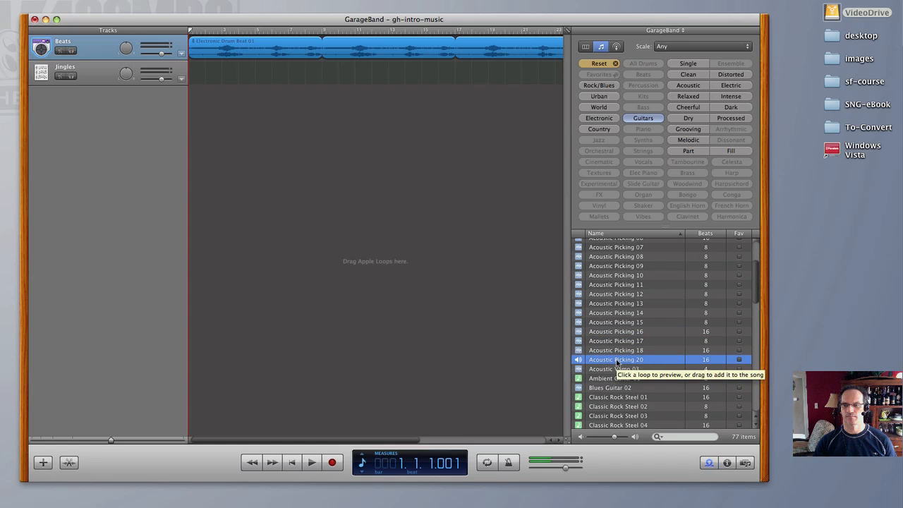
- Preview Blues Guitar 02, Ambient Guitar 01, Classic Rock Steel 04, Country Guitar 01 and Dreamy Guitar Pattern 01
scroll(617, 362, "down", 5)
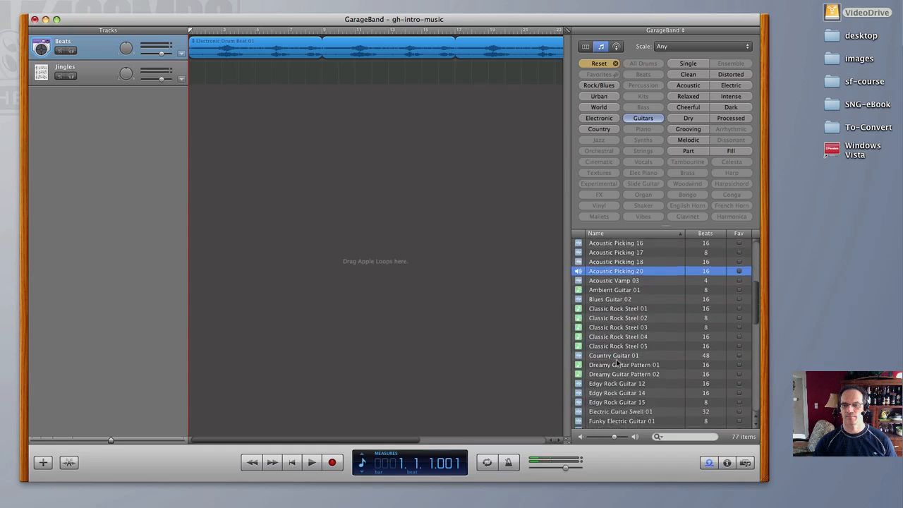
left_click(611, 299)
left_click(613, 290)
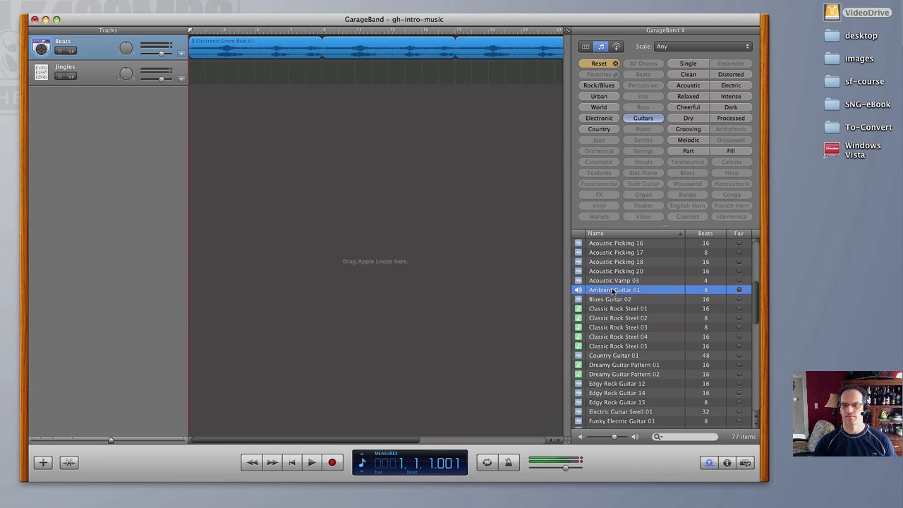
left_click(612, 338)
scroll(614, 337, "down", 2)
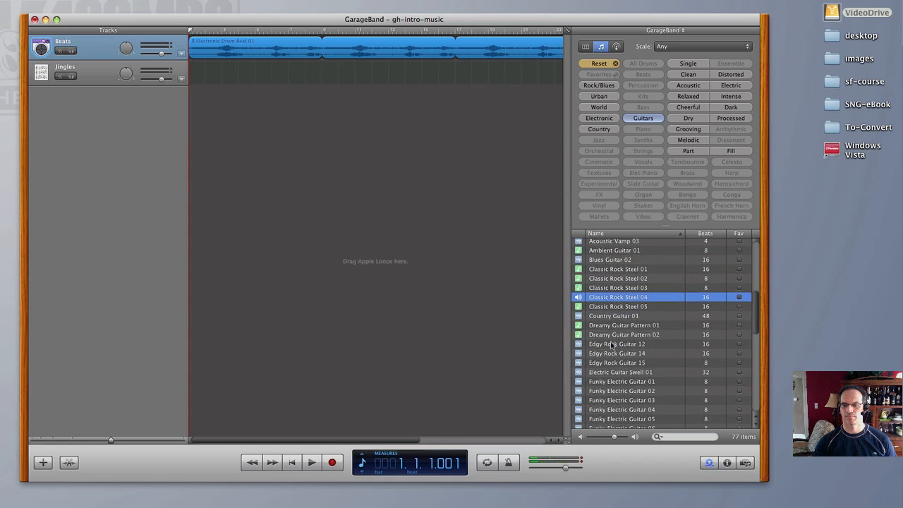
left_click(615, 317)
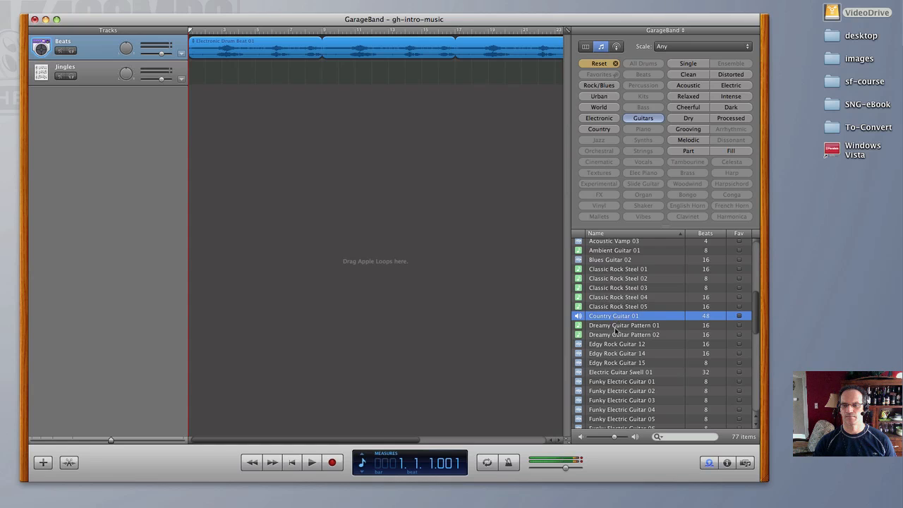
left_click(616, 326)
- Preview the banjo loops Rural Banjo 02, Rural Banjo 06 and Rural Banjo 04
scroll(621, 367, "down", 5)
left_click(613, 392)
scroll(612, 390, "down", 3)
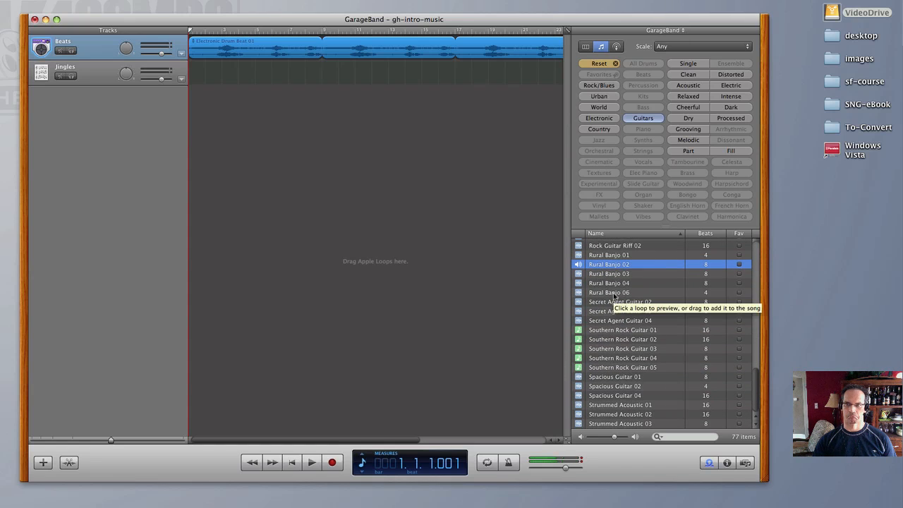
left_click(613, 293)
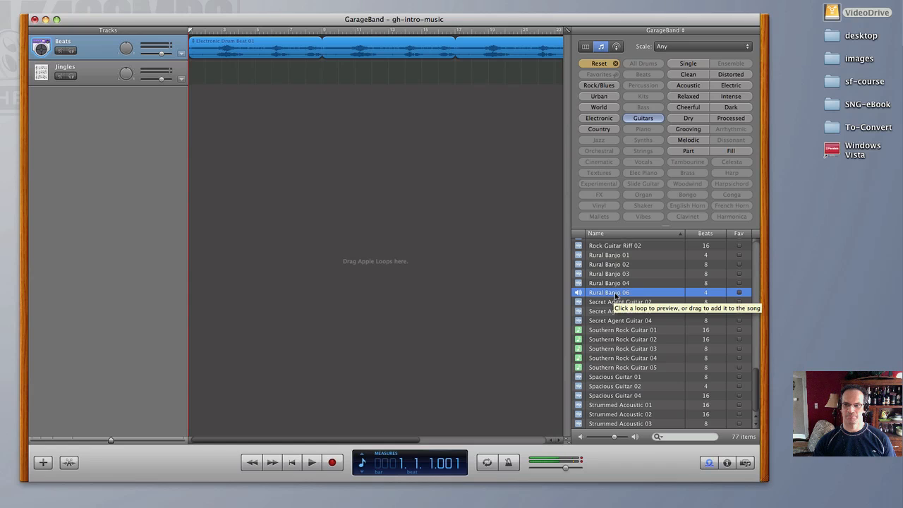
left_click(614, 284)
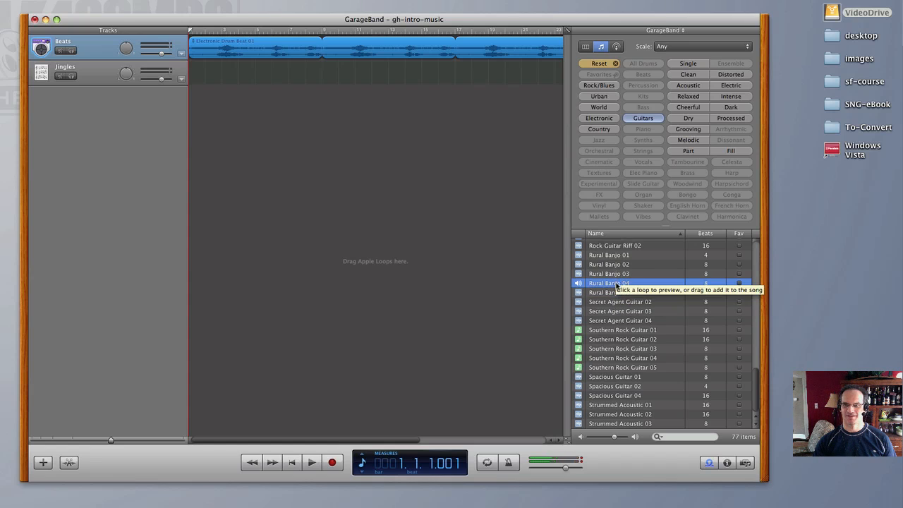
- Add Rural Banjo 04 to the song on a new track and place its region at the start of the timeline
left_click_drag(616, 283, 289, 166)
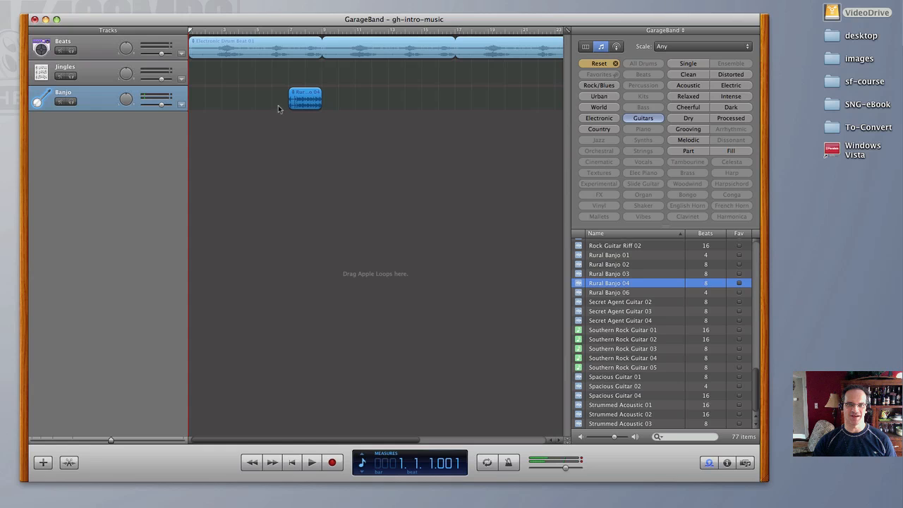
left_click_drag(301, 103, 197, 104)
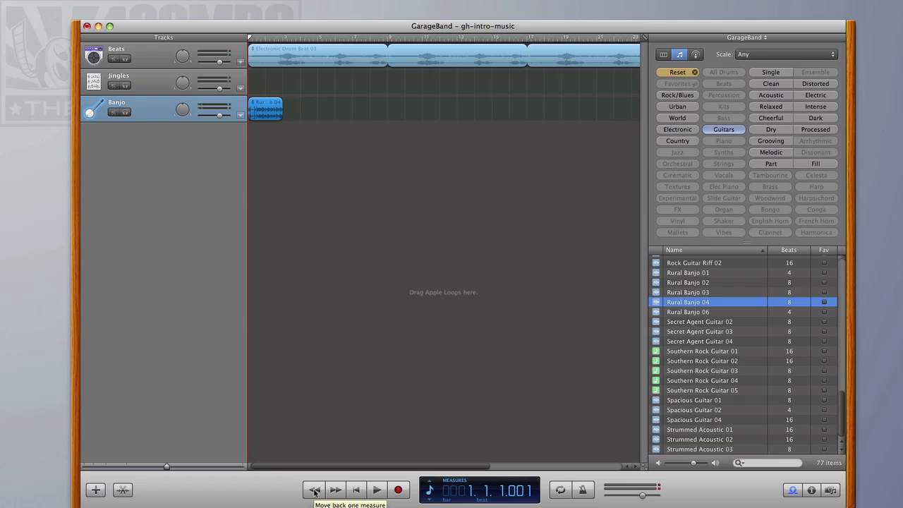
- Play the start of the song and shift the Rural Banjo 04 region to begin at measure 2
left_click(376, 489)
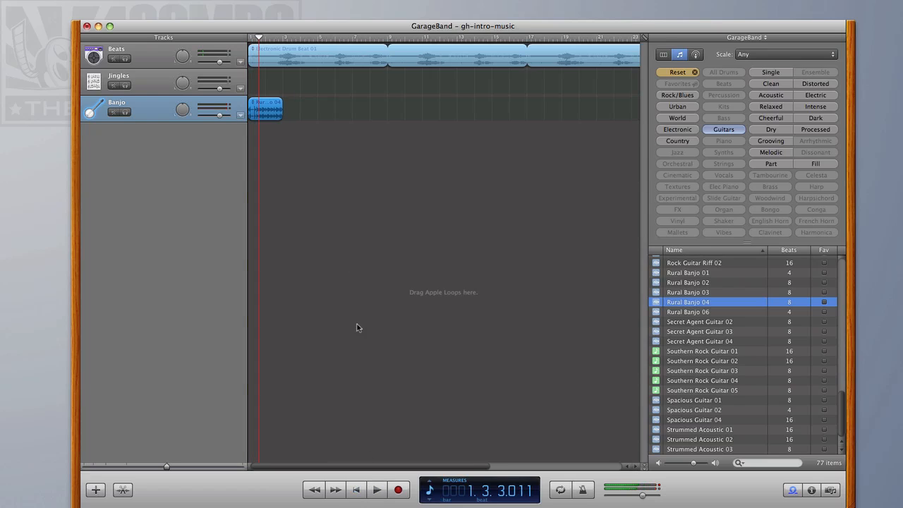
left_click_drag(272, 114, 289, 117)
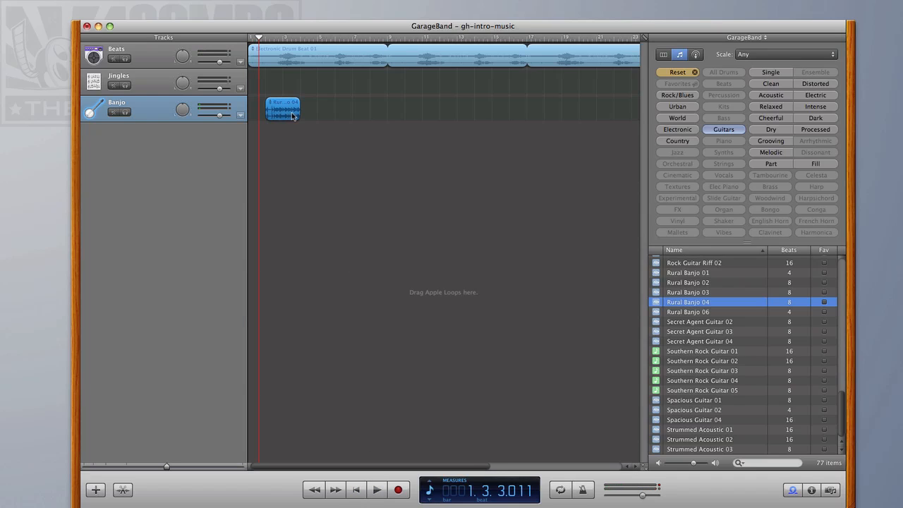
- Play the song from the start and switch the transport display to key, tempo and signature
left_click(356, 492)
left_click(376, 492)
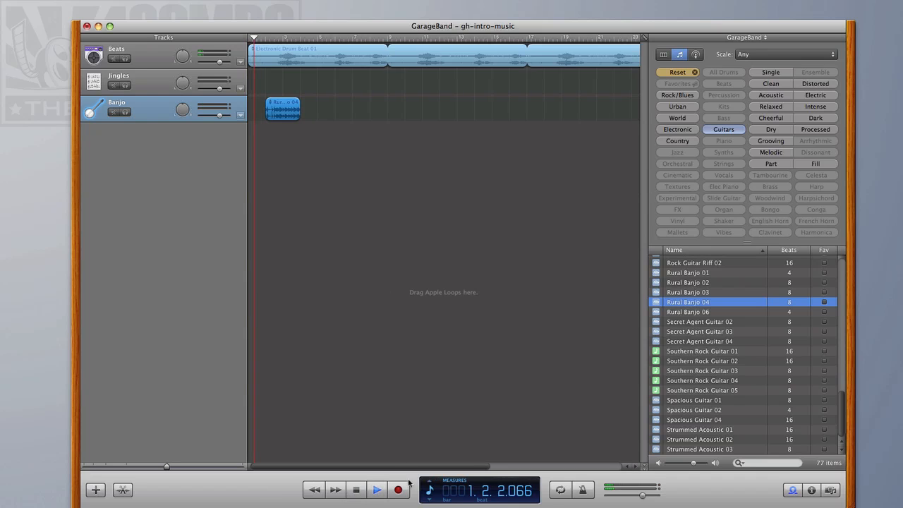
left_click(427, 500)
left_click(427, 500)
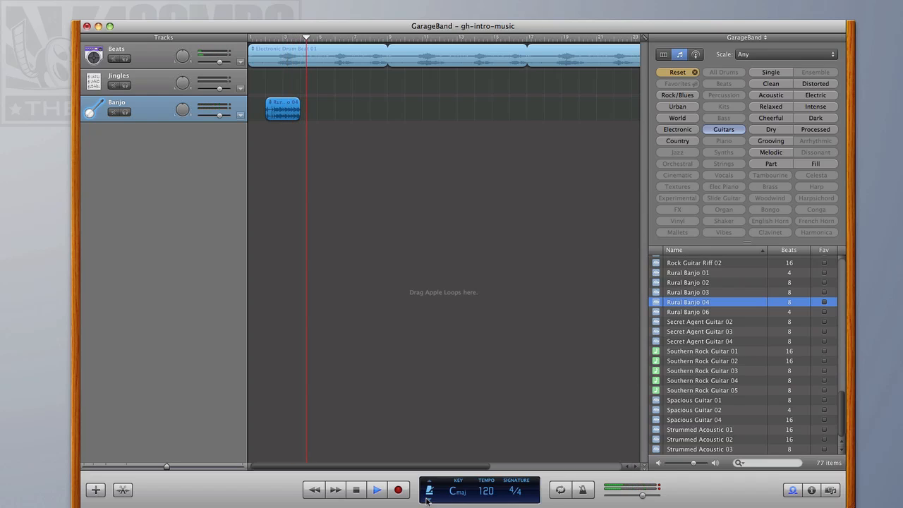
- Replay the song's opening and loop the Rural Banjo 04 region out to about measure 12
left_click(350, 494)
left_click(315, 492)
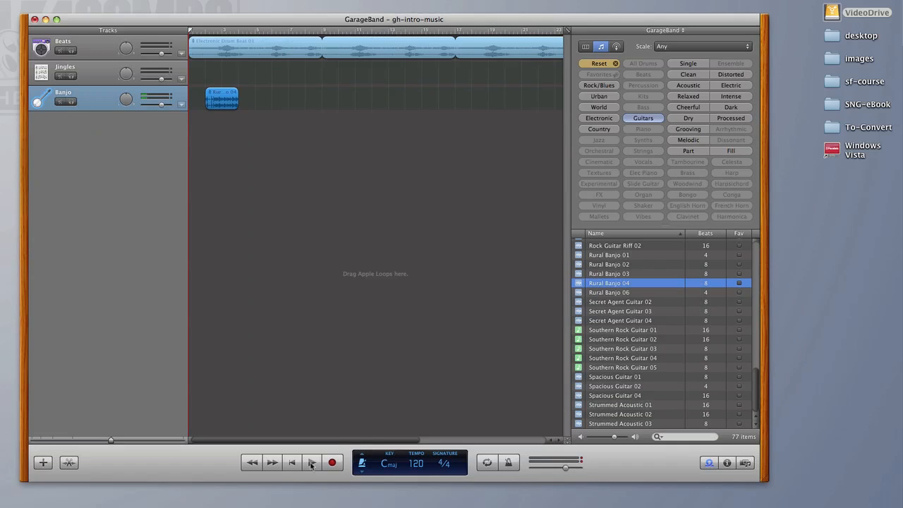
left_click(376, 492)
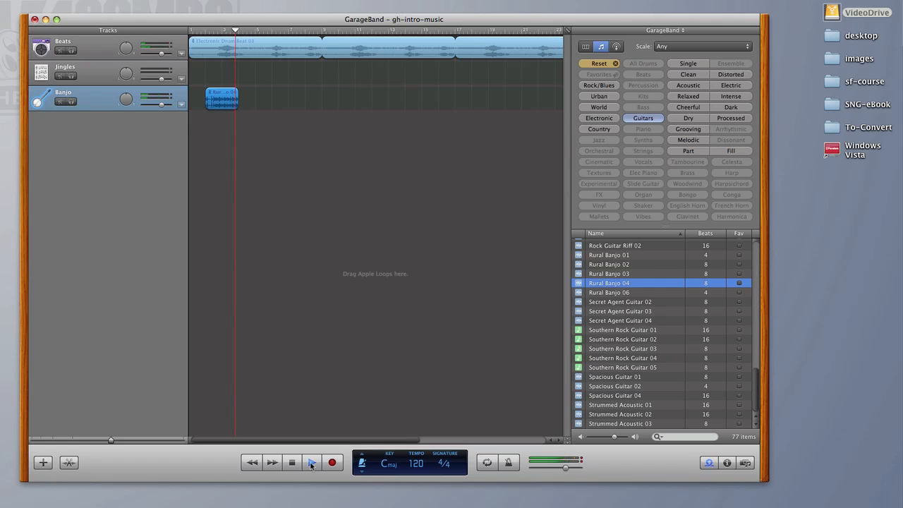
left_click(311, 463)
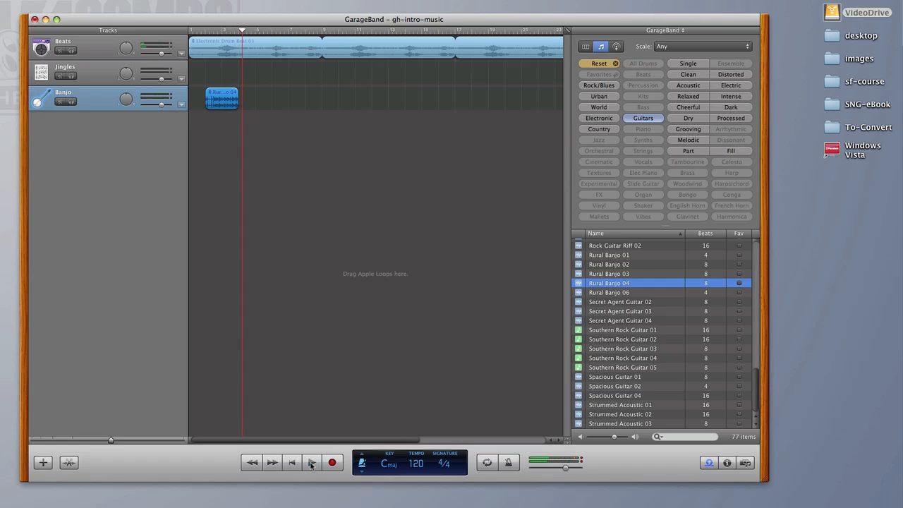
left_click(239, 103)
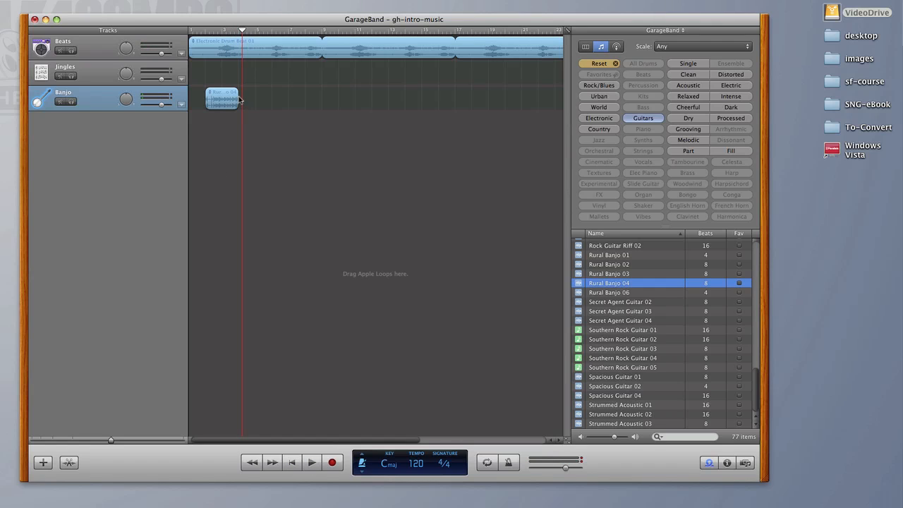
left_click_drag(238, 97, 383, 100)
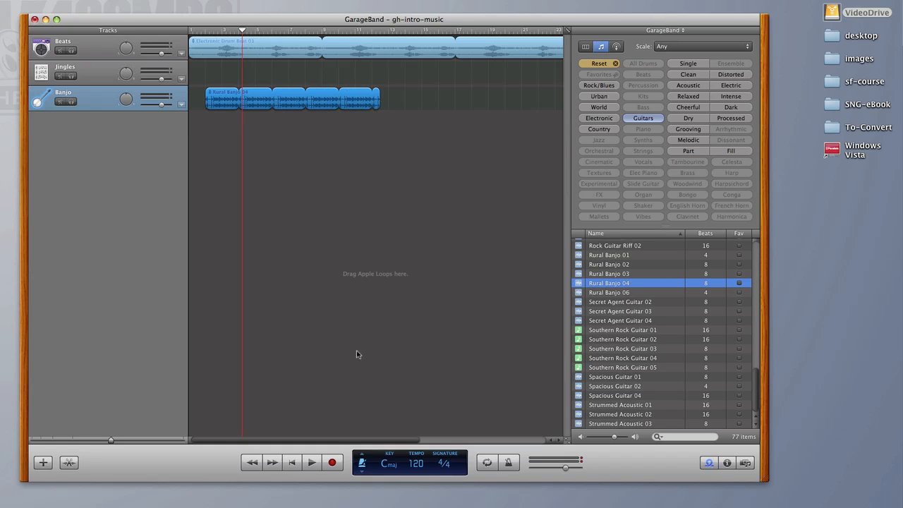
- Play the song from the start and shorten the looped Rural Banjo 04 region to end at measure 10
left_click(293, 464)
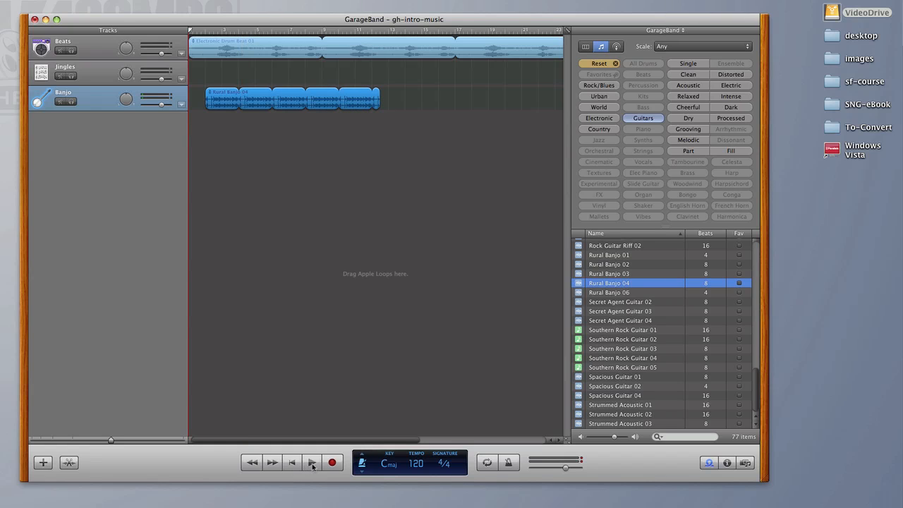
left_click(312, 463)
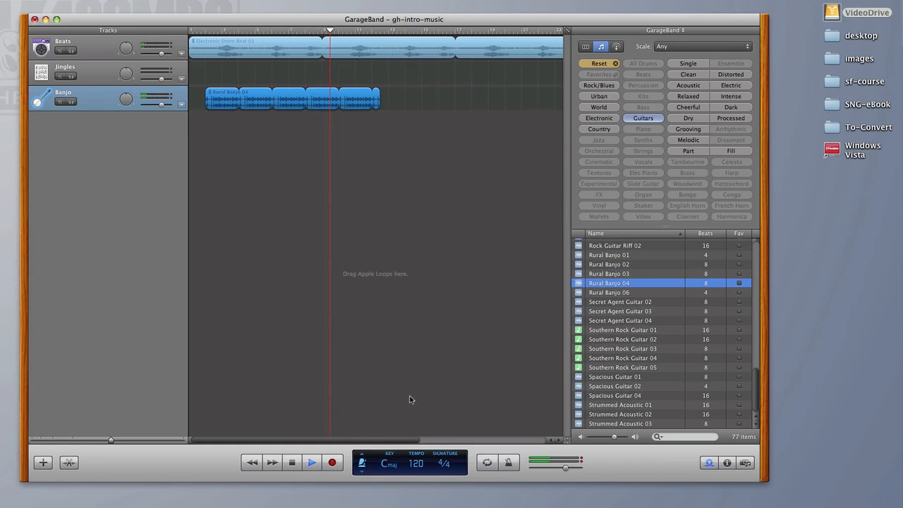
key("space")
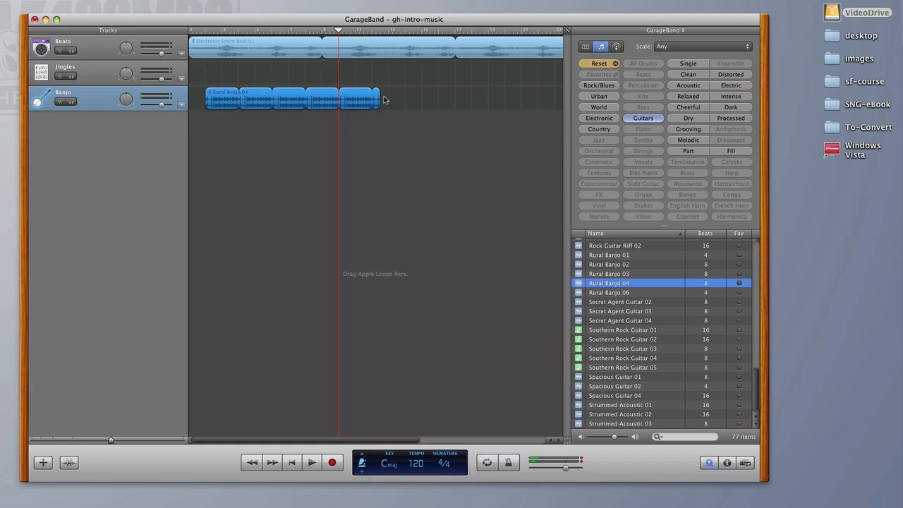
left_click_drag(378, 98, 343, 99)
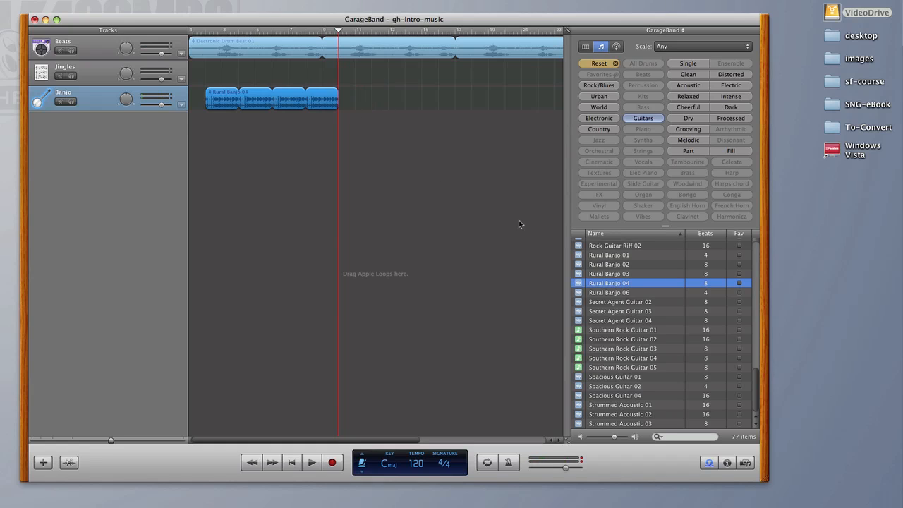
- Preview the banjo loops Rural Banjo 06, Rural Banjo 03, Rural Banjo 02 and Rural Banjo 01
left_click(611, 292)
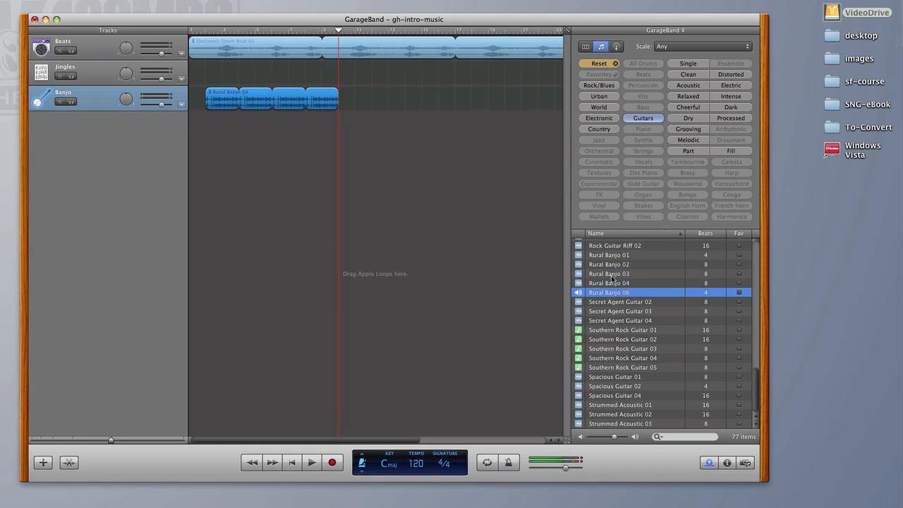
left_click(613, 274)
left_click(605, 265)
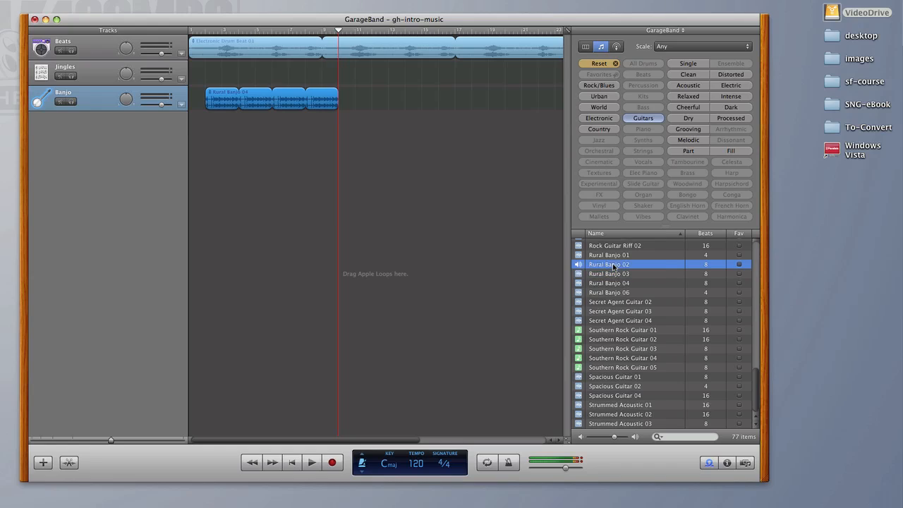
left_click(605, 258)
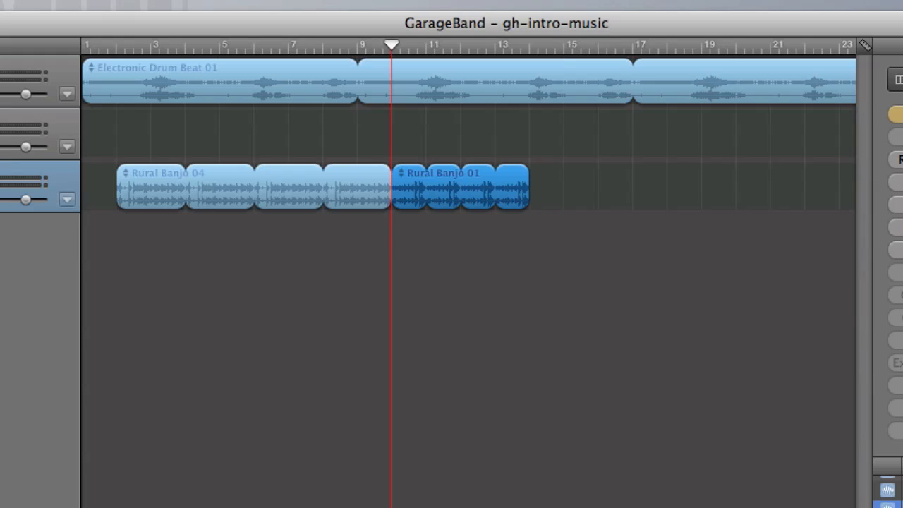
- Paste a copy of the Rural Banjo 01 region at measure 16 on the Banjo track and play the song from the start
key("Home")
key("space")
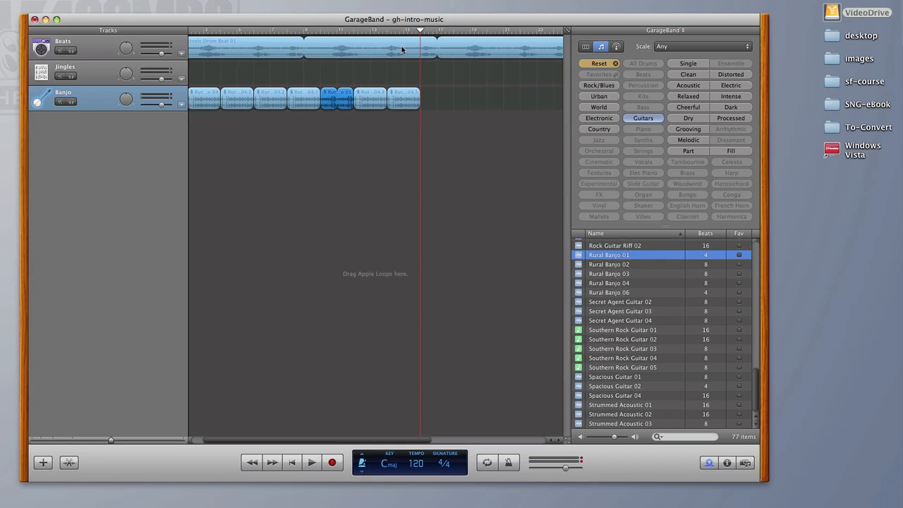
key("super+v")
left_click(291, 462)
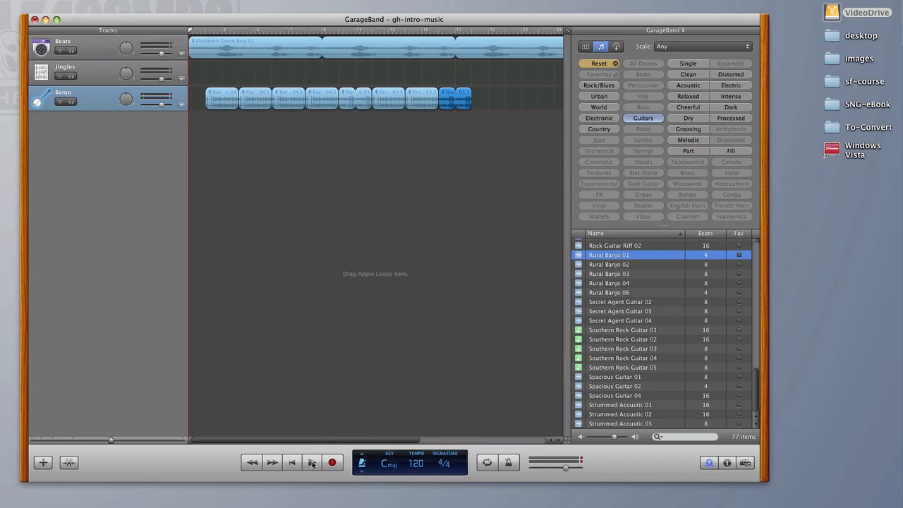
left_click(311, 462)
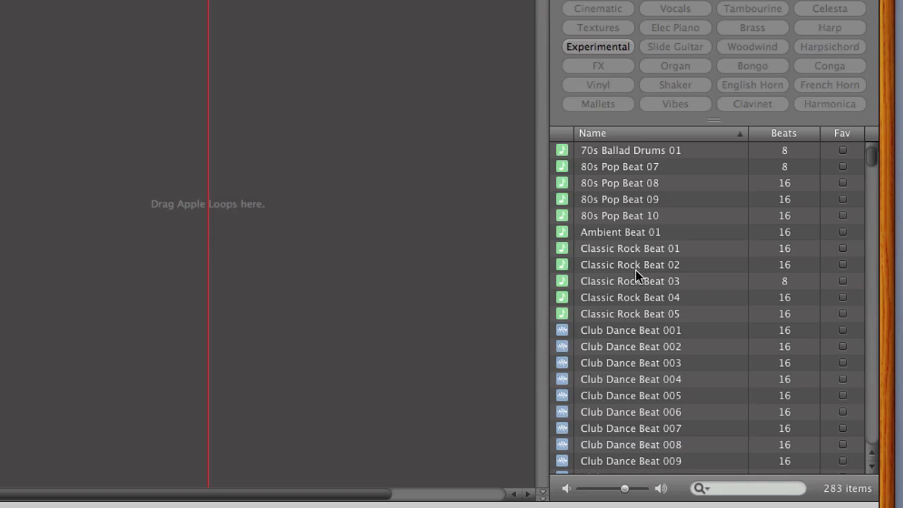
- Browse the All Drums loops and preview Deep House Dance Beat 02, Effected Drum Kit 02, Effected Beat 03 and Effected Beat 04
scroll(709, 363, "down", 1)
scroll(636, 270, "down", 15)
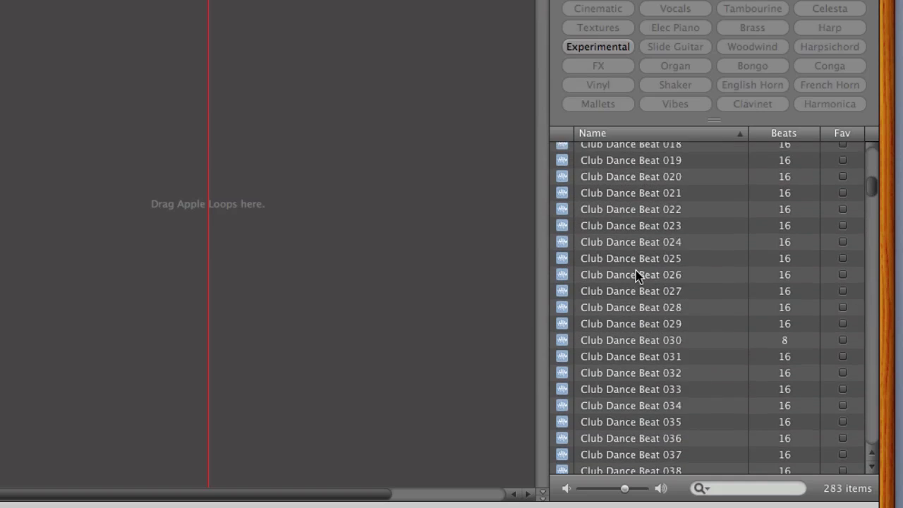
left_click(637, 323)
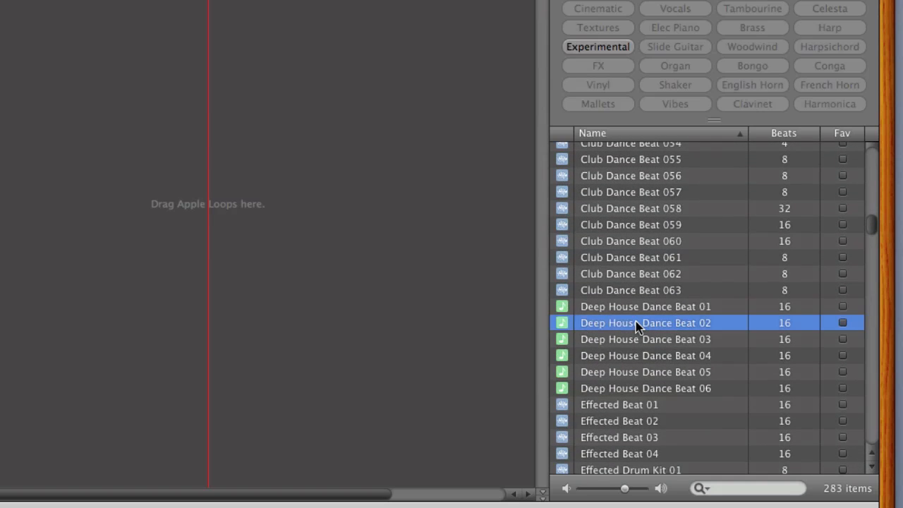
scroll(636, 322, "down", 3)
left_click(635, 328)
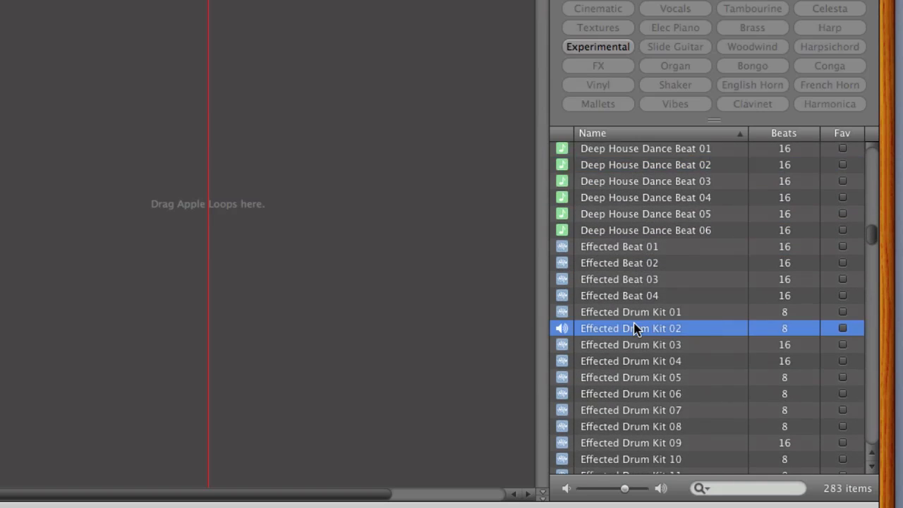
left_click(633, 280)
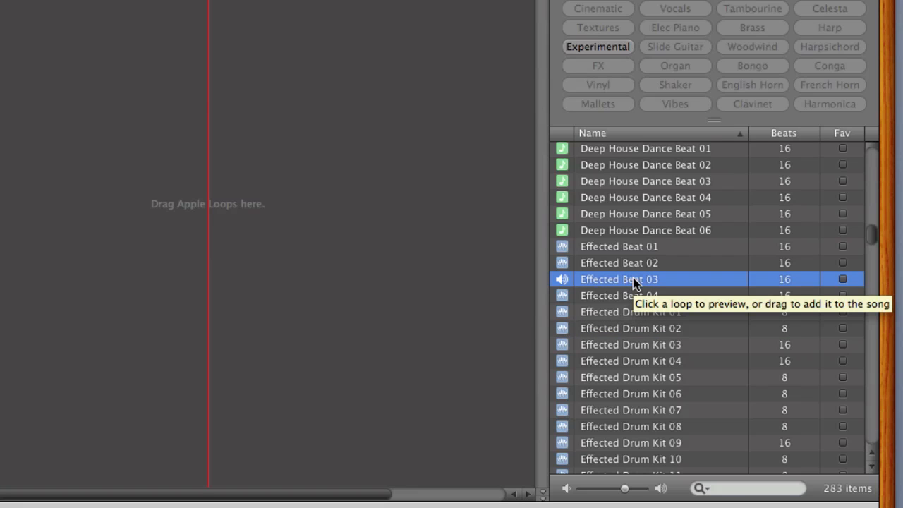
left_click(629, 296)
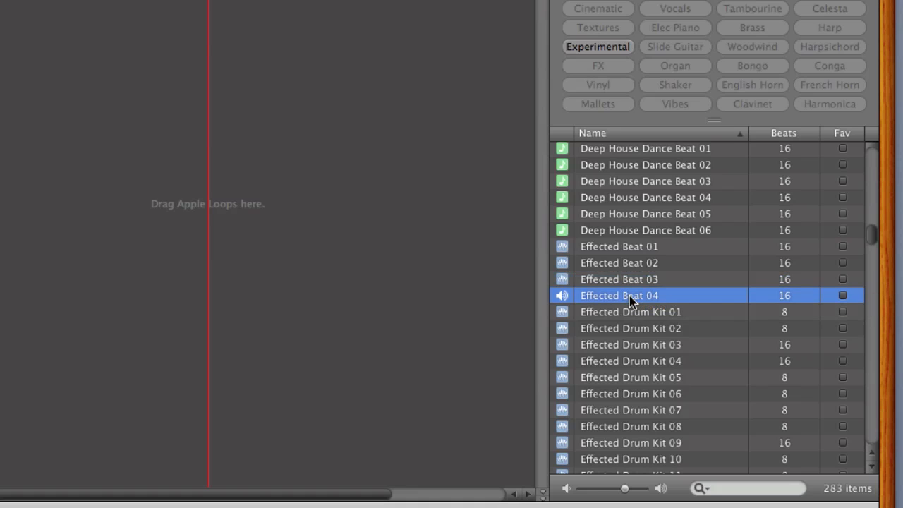
left_click(629, 281)
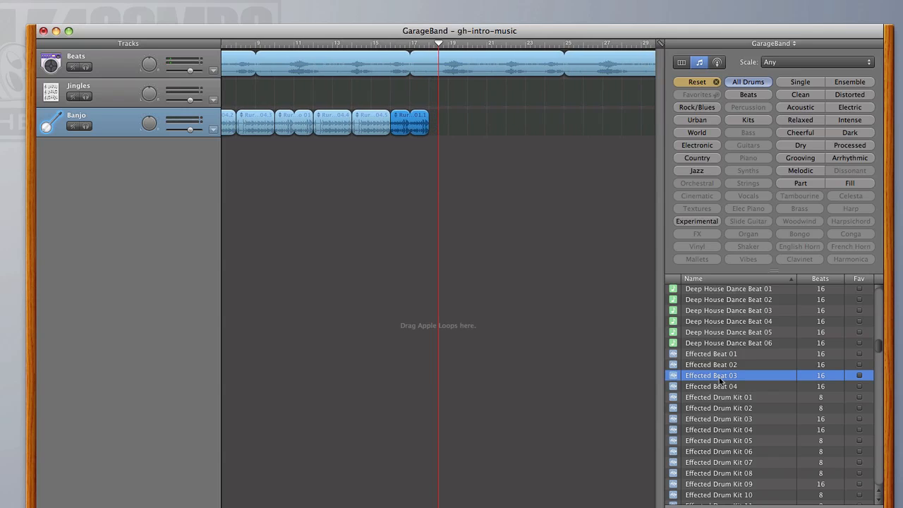
- Place Effected Beat 03 on the Jingles track at measure 10 and paste copies of it at measures 6 and 14
left_click_drag(721, 379, 354, 90)
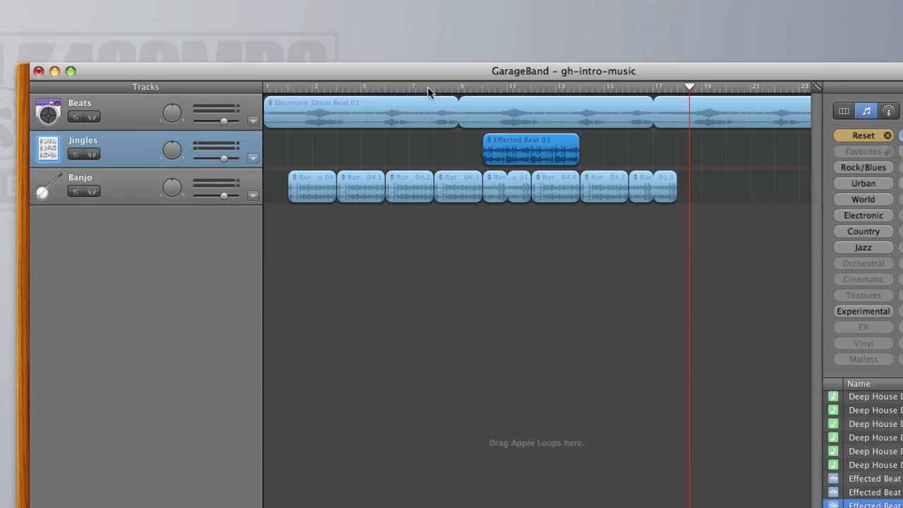
left_click(429, 87)
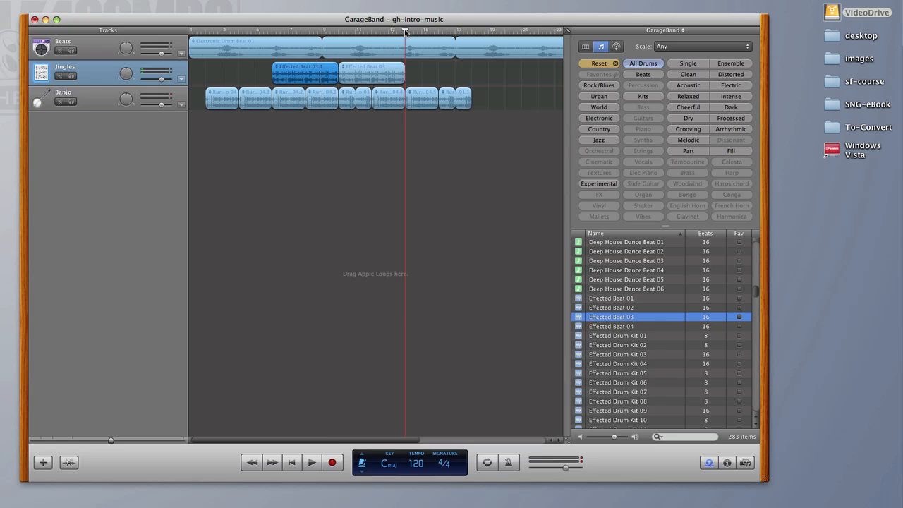
key("super+v")
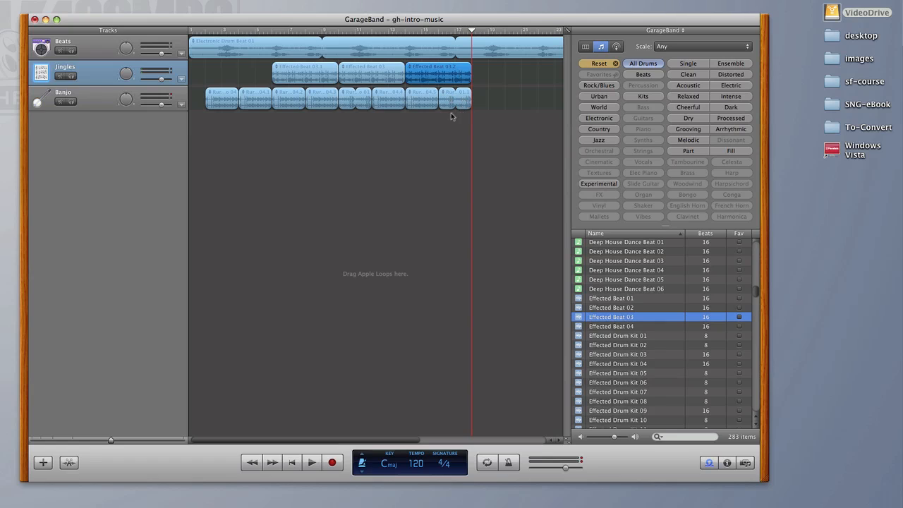
- Copy the last two Rural Banjo 04 regions and the final Rural Banjo 01 region, pasting them at measure 18 on the Banjo track
left_click(463, 99)
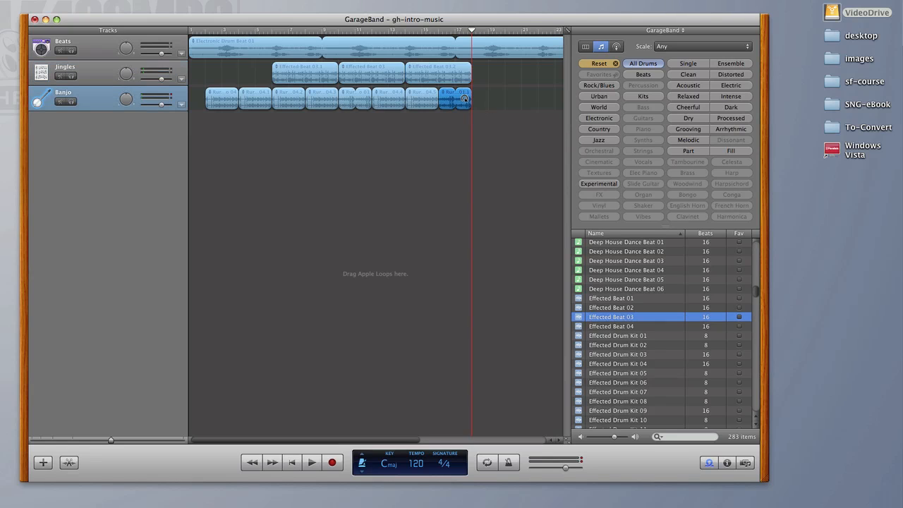
left_click(396, 99, "shift")
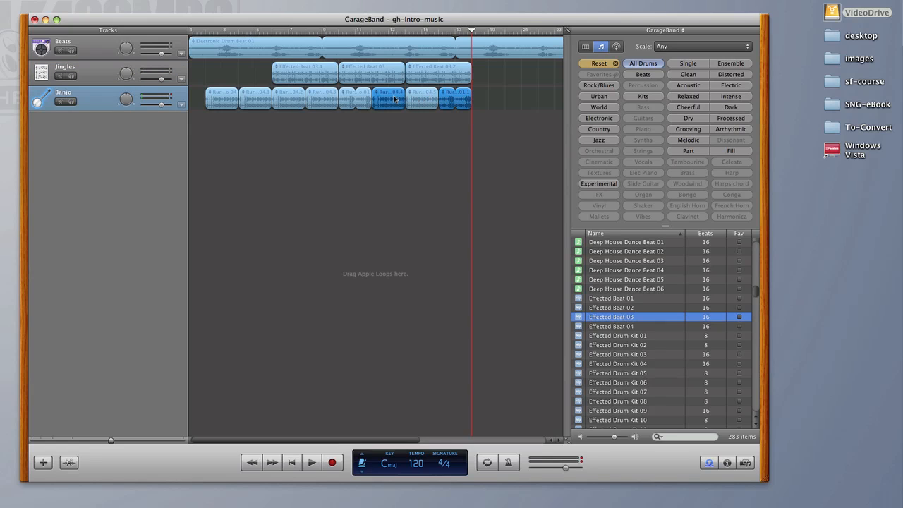
left_click(418, 99, "shift")
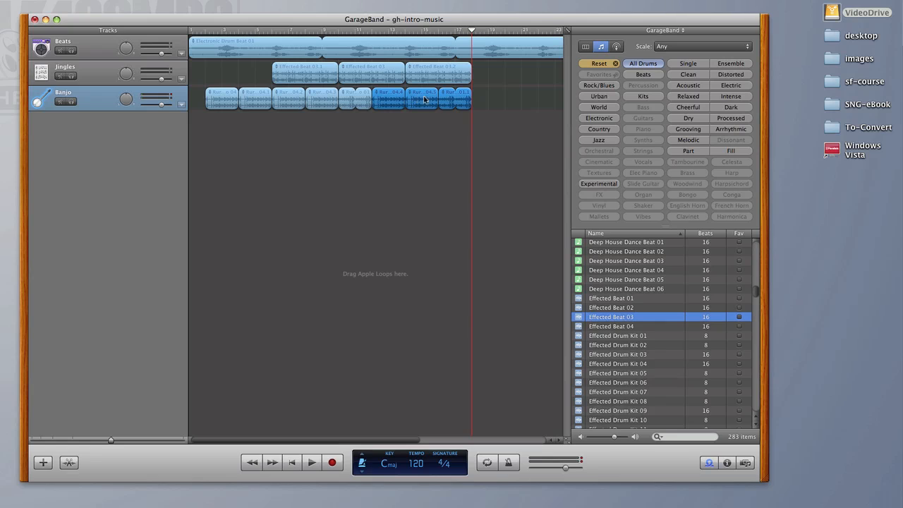
key("super+v")
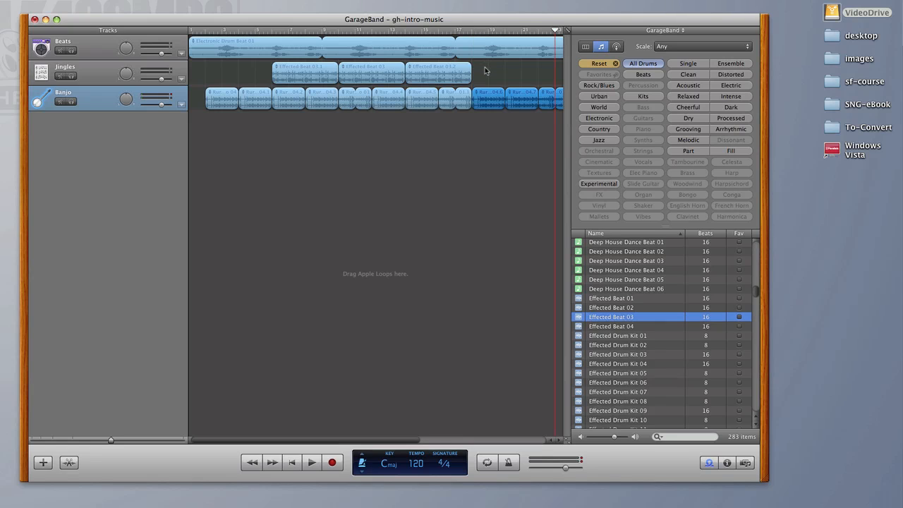
- Copy the last Effected Beat 03 region on the Jingles track and paste it at measures 18 and 22
left_click(458, 76)
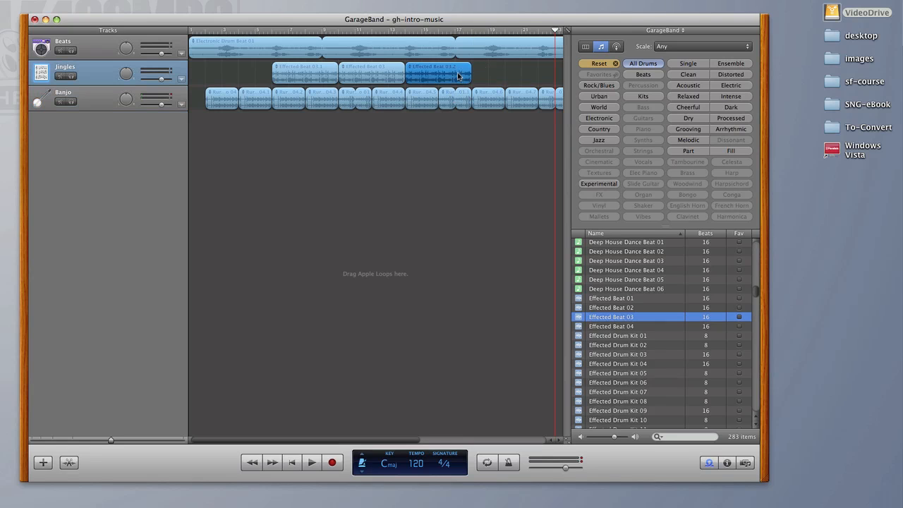
left_click_drag(463, 31, 472, 32)
key("super+v")
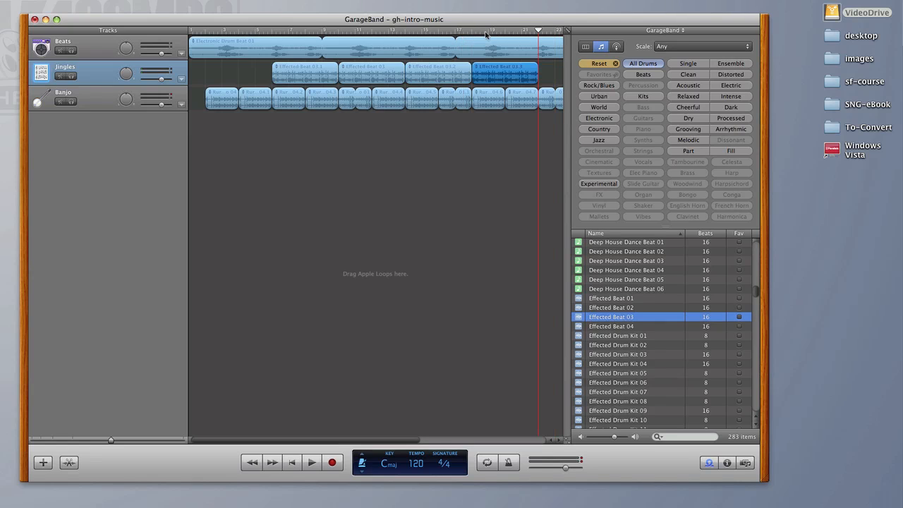
key("super+v")
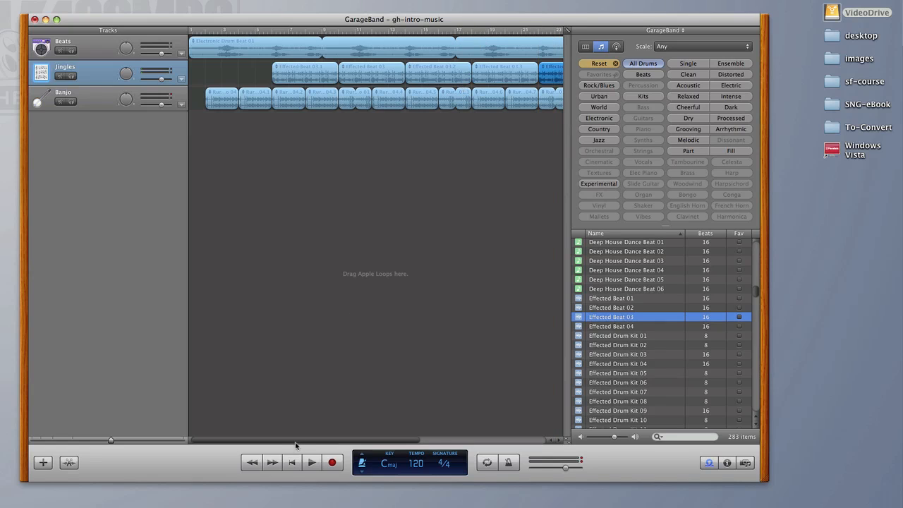
- Play the arrangement from the start to review the layered beat and banjo tracks
left_click(289, 462)
left_click(312, 462)
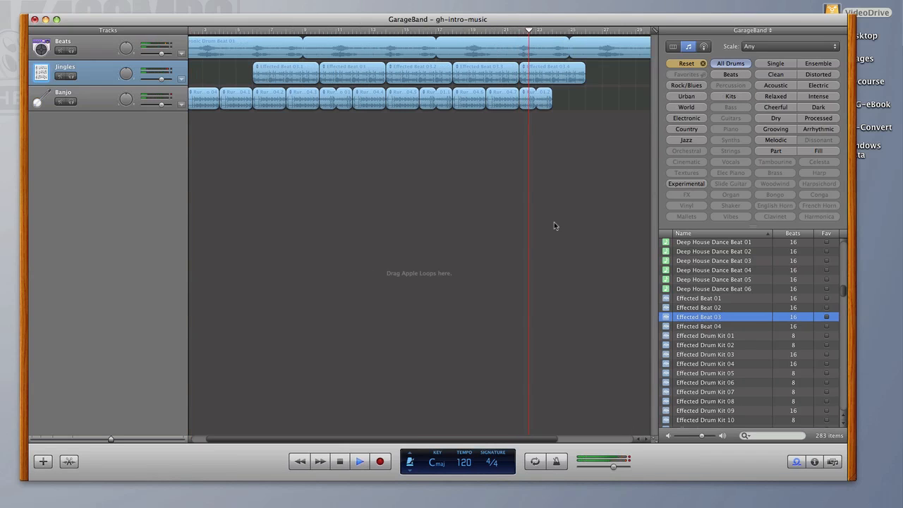
key("space")
- Delete the last Effected Beat 03 region from the Jingles track and move the playhead to about measure 19
left_click(554, 76)
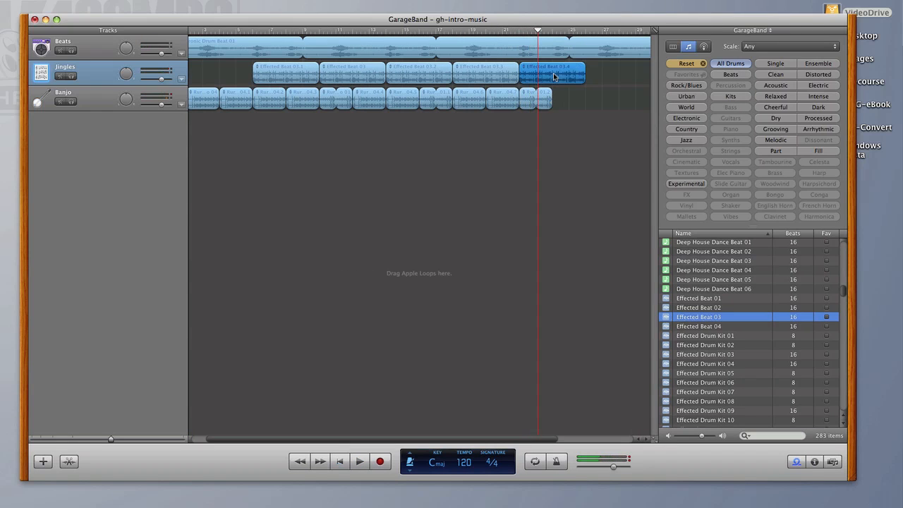
key("Delete")
left_click(478, 31)
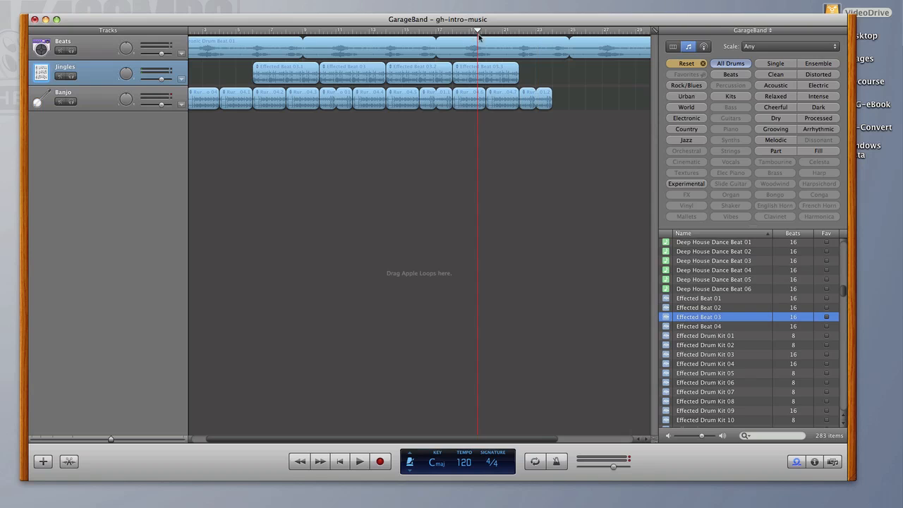
- Lengthen the final Rural Banjo 01 region to measure 25, shorten the Electronic Drum Beat 01 region to measure 27, and play the ending
key("space")
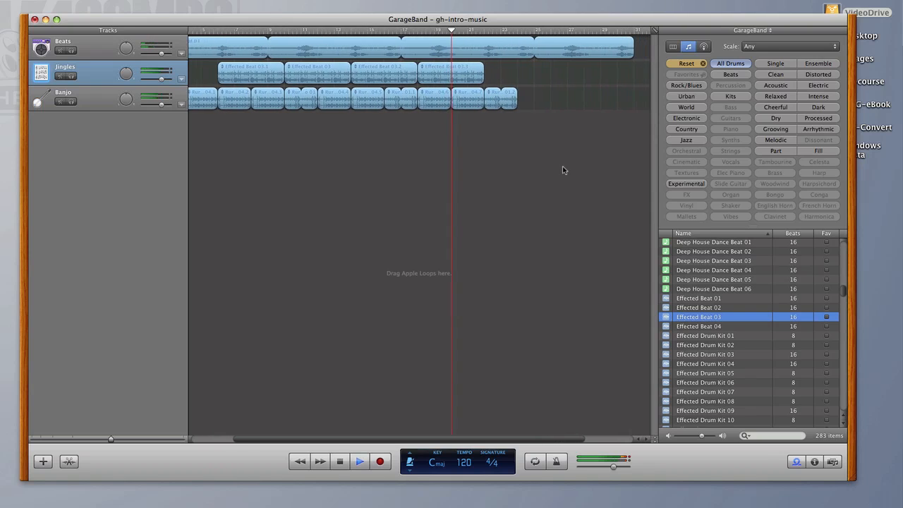
key("Down")
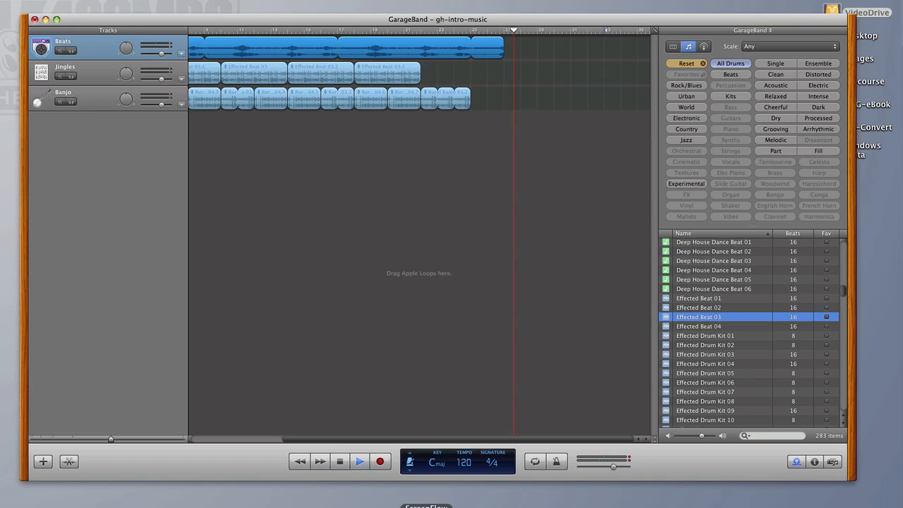
key("space")
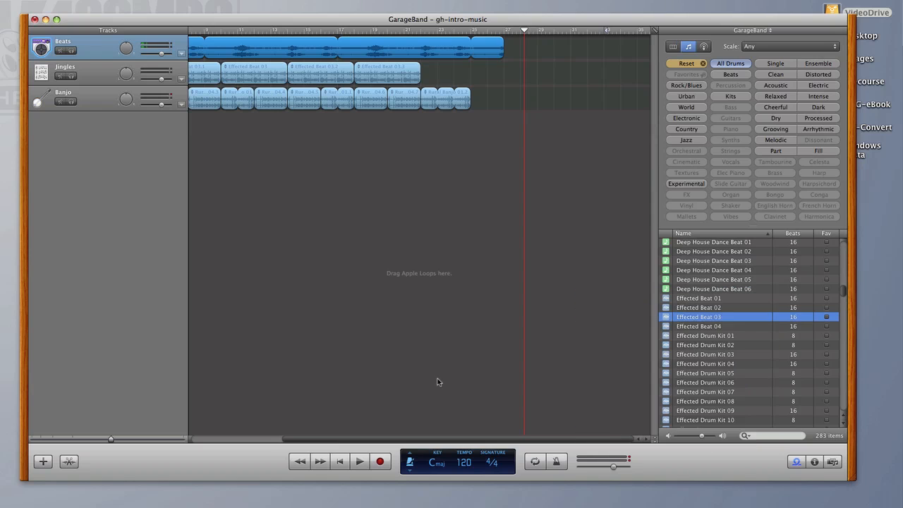
- Clear the All Drums loop filter, filter the loops by FX and audition the Bark sound effect
left_click(687, 64)
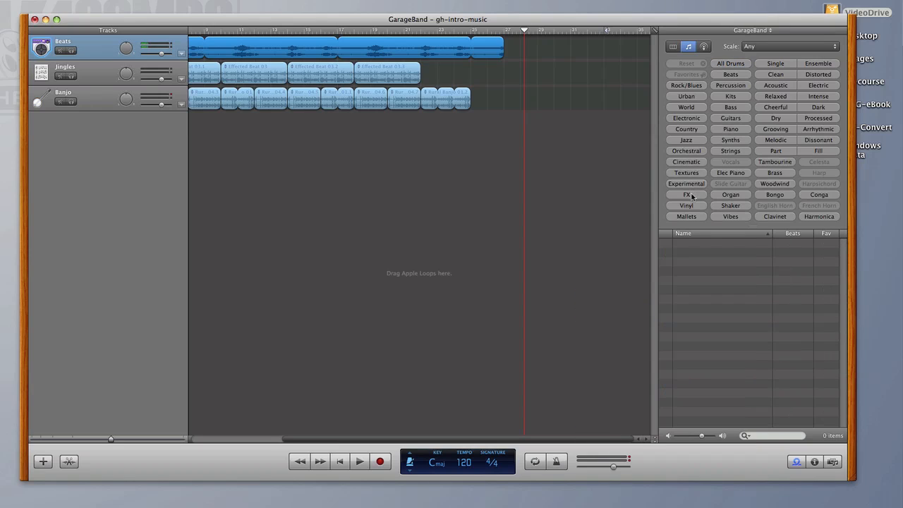
left_click(687, 194)
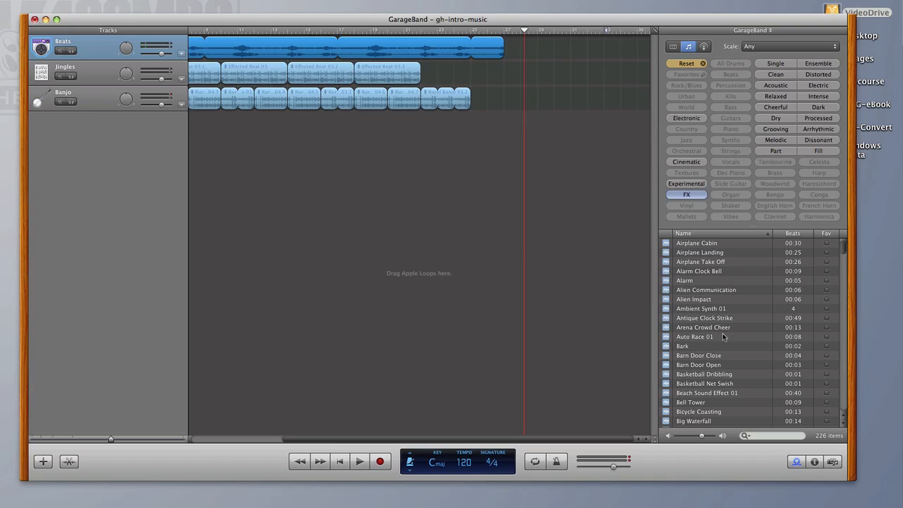
left_click(687, 347)
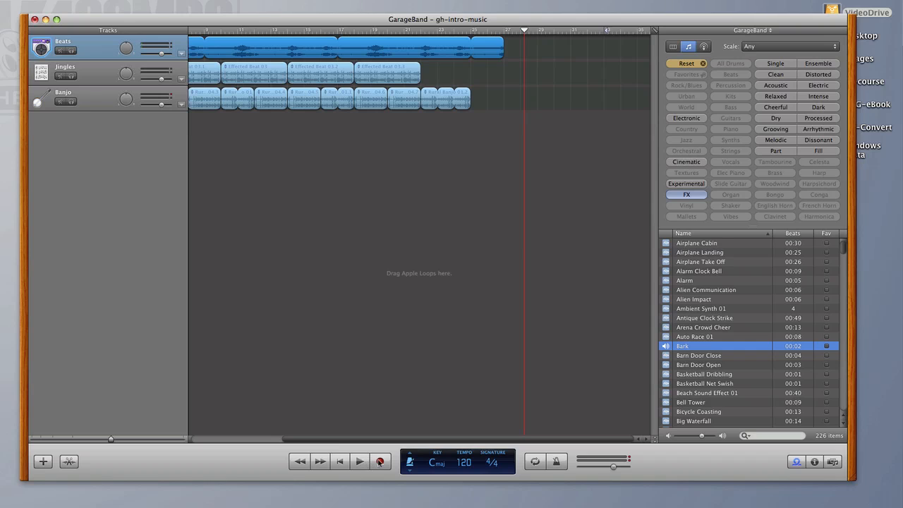
scroll(739, 372, "down", 3)
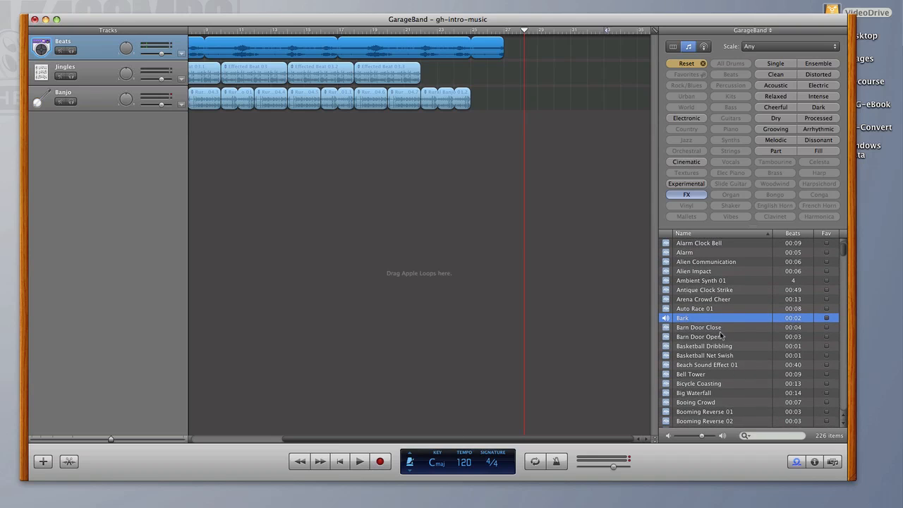
- Add the Bark effect at measure 26 on a new track below Banjo and play the ending from about measure 22
left_click_drag(688, 318, 480, 136)
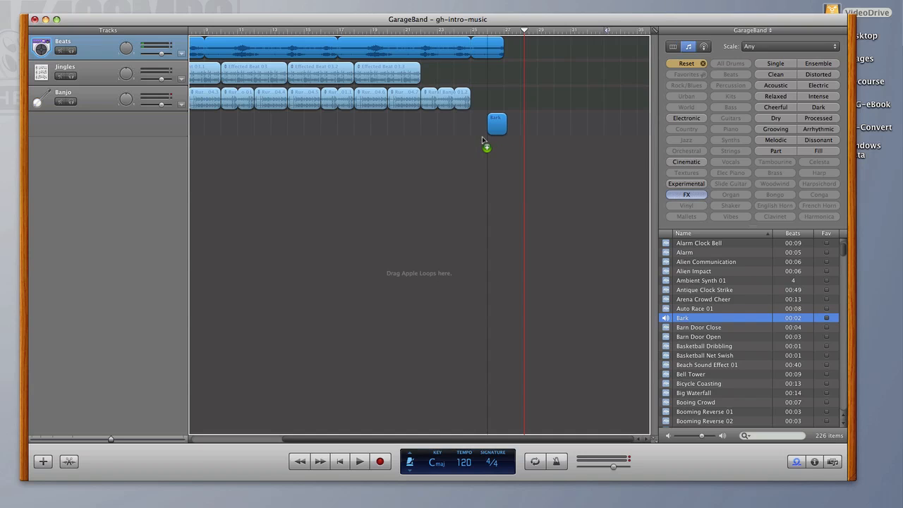
left_click_drag(481, 136, 481, 137)
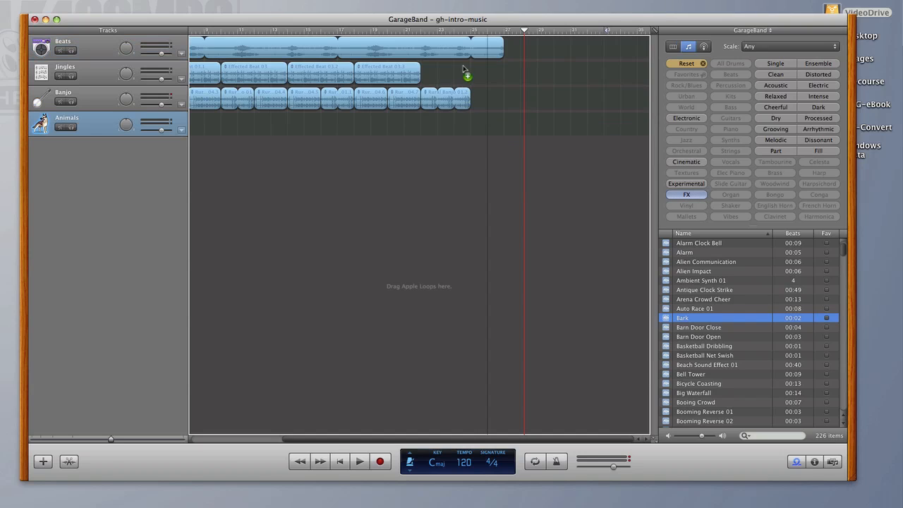
left_click(422, 31)
key("space")
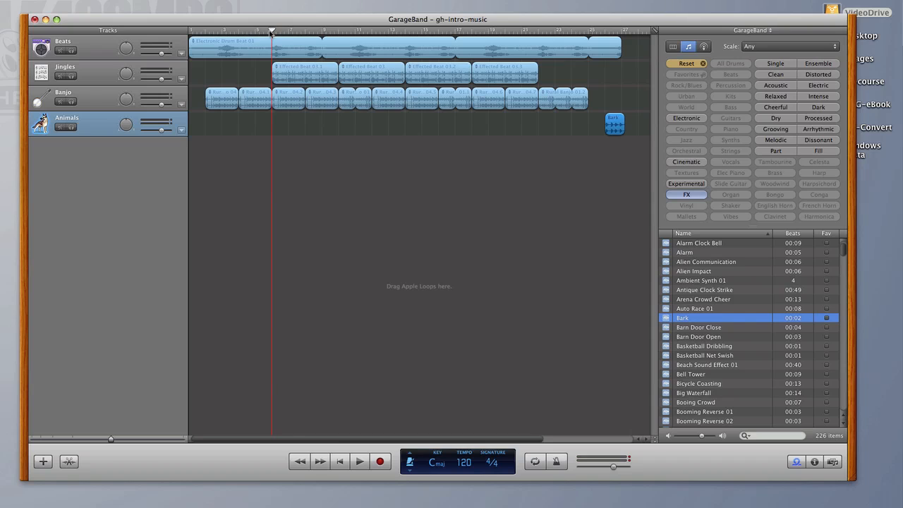
- Paste a copy of the Bark region at measure 6 on the Animals track and play that passage from about measure 5
key("super+v")
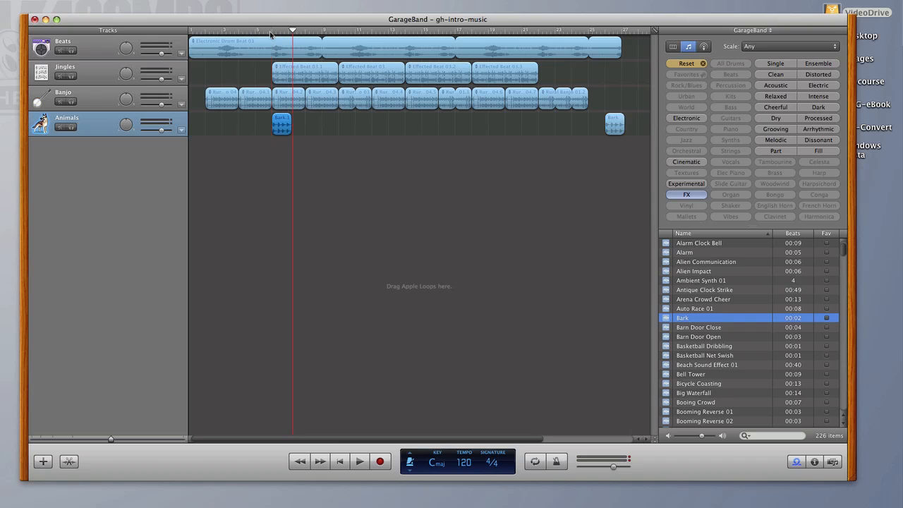
left_click(251, 32)
key("space")
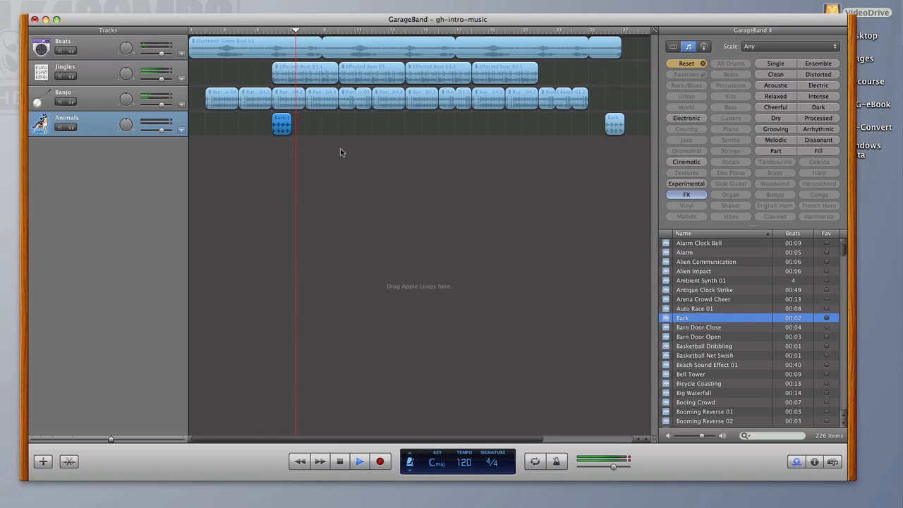
key("space")
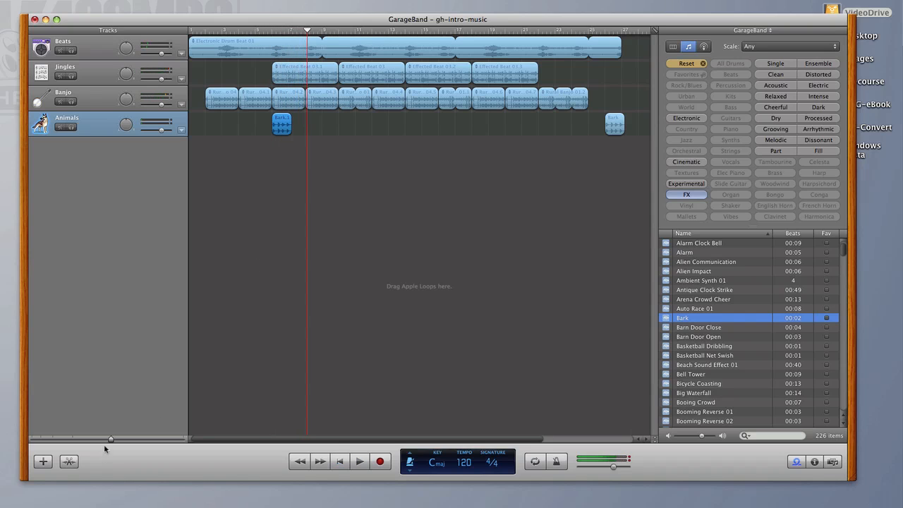
- Split the Bark region at measure 6 after its second bark and delete the second part
left_click_drag(110, 440, 129, 440)
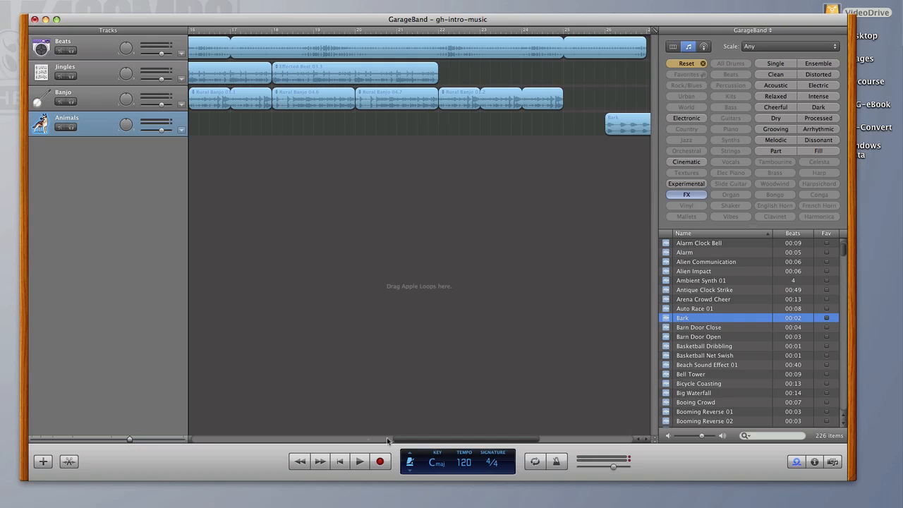
left_click_drag(405, 443, 226, 442)
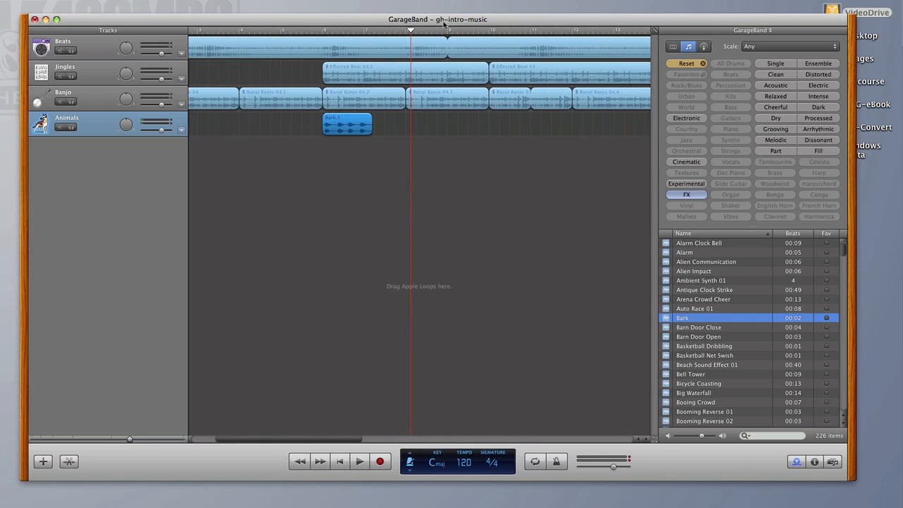
left_click(345, 31)
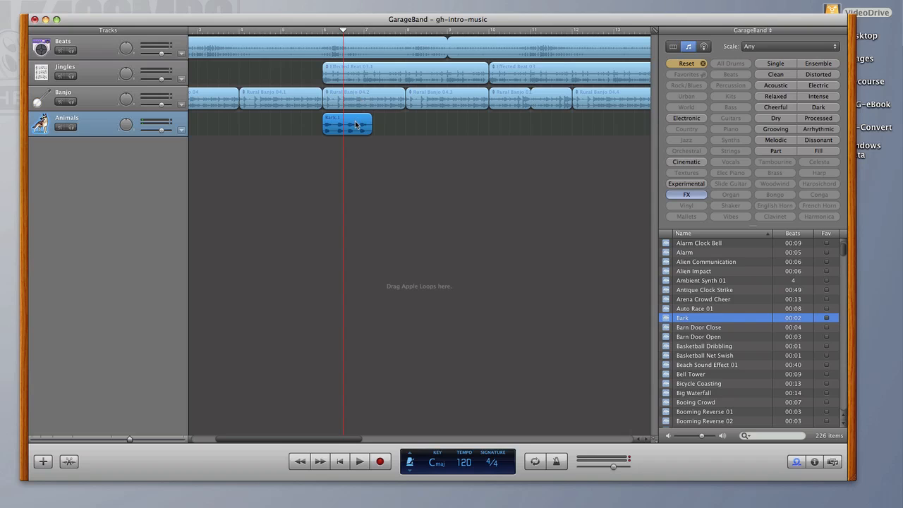
key("space")
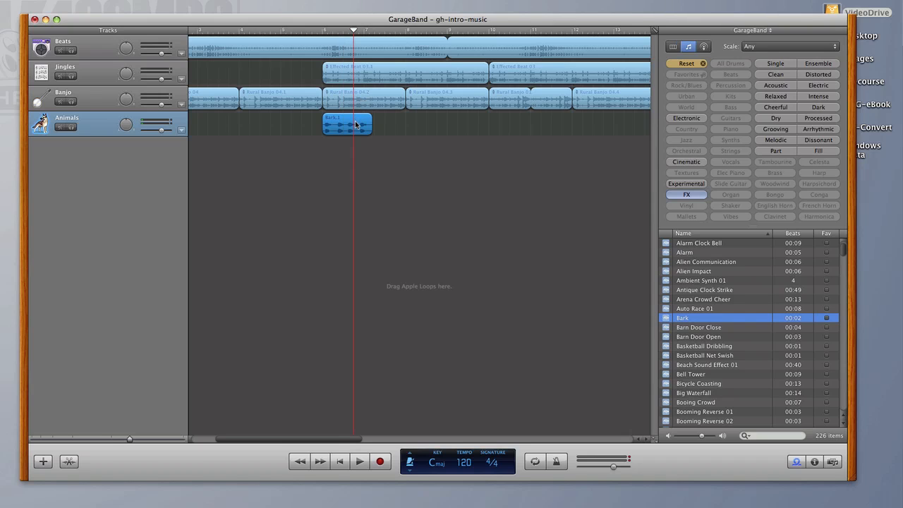
left_click_drag(129, 439, 151, 439)
left_click_drag(452, 32, 417, 33)
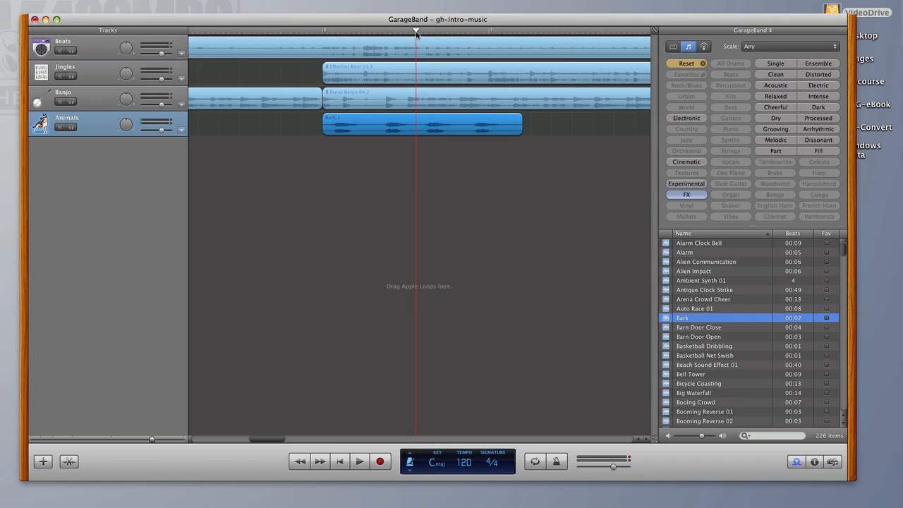
key("super+t")
left_click(488, 123)
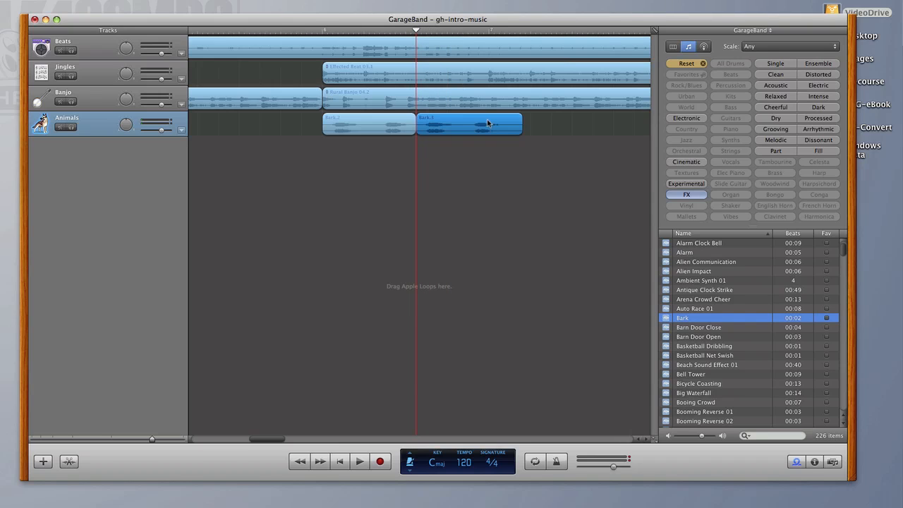
key("Delete")
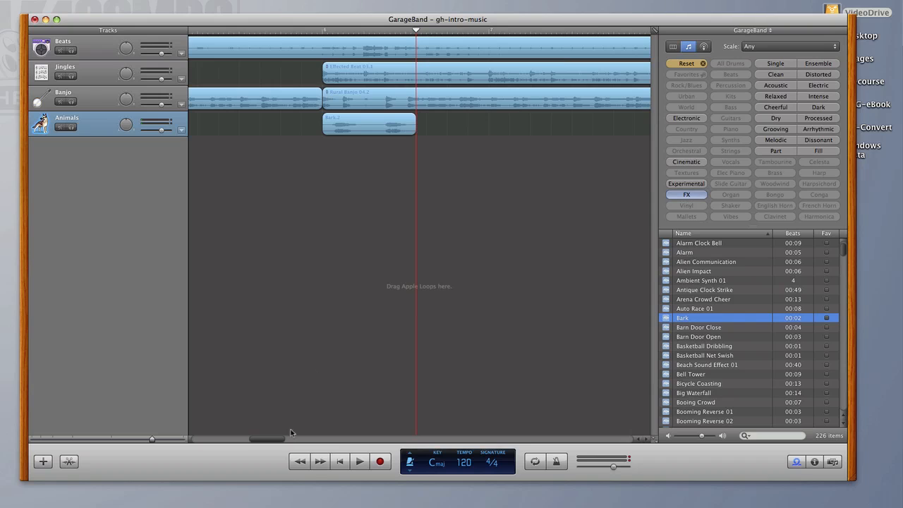
- Play the whole arrangement from the beginning to review it with the bark effects
left_click_drag(270, 439, 228, 438)
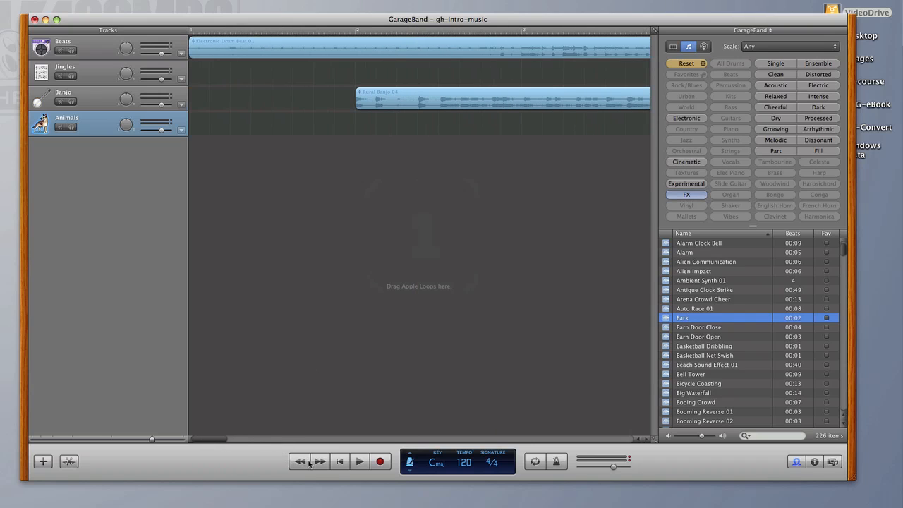
left_click(338, 462)
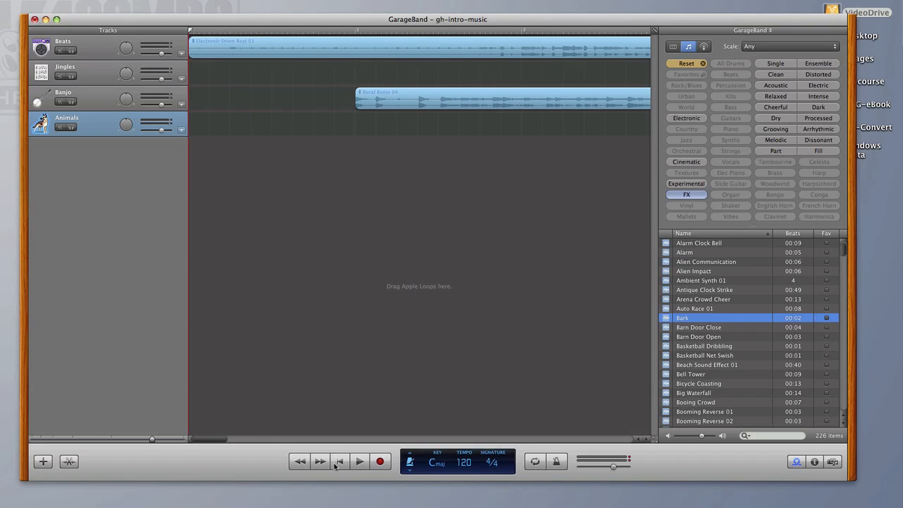
left_click_drag(151, 440, 111, 441)
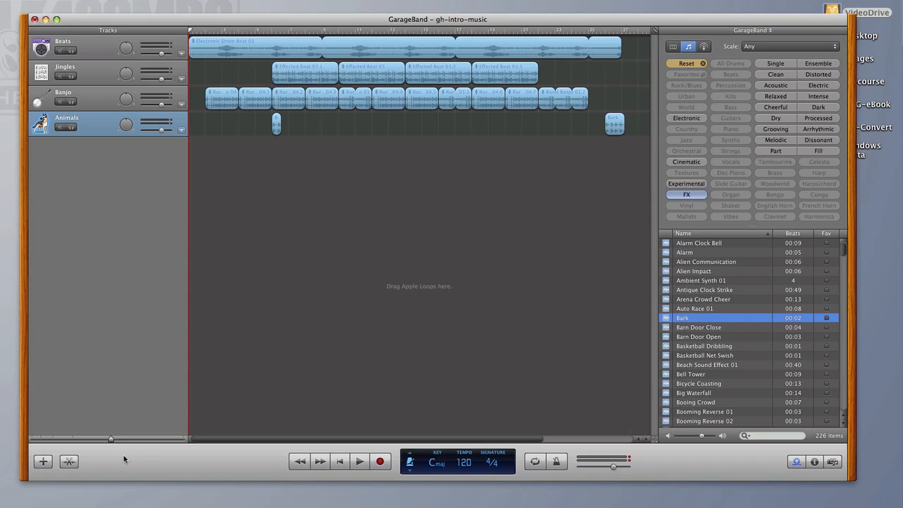
left_click(358, 463)
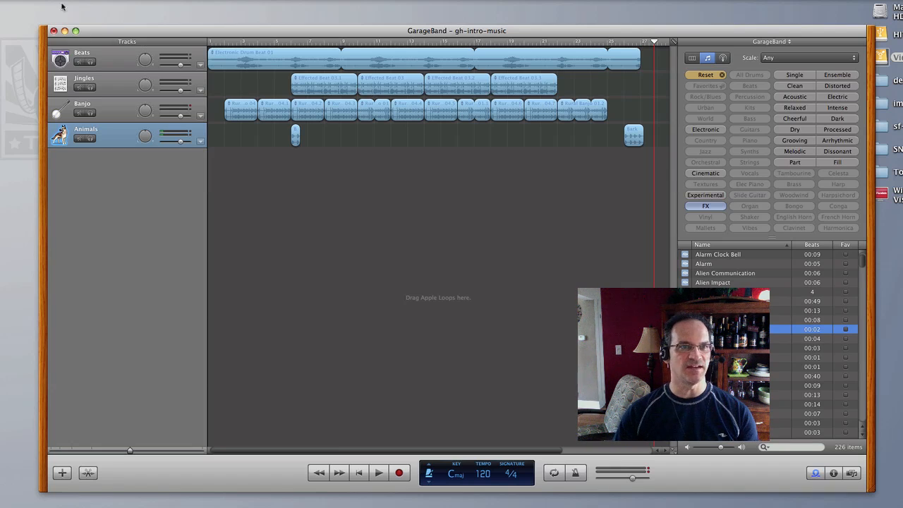
- Save the project and export the finished song to disk
left_click(38, 0)
left_click(44, 50)
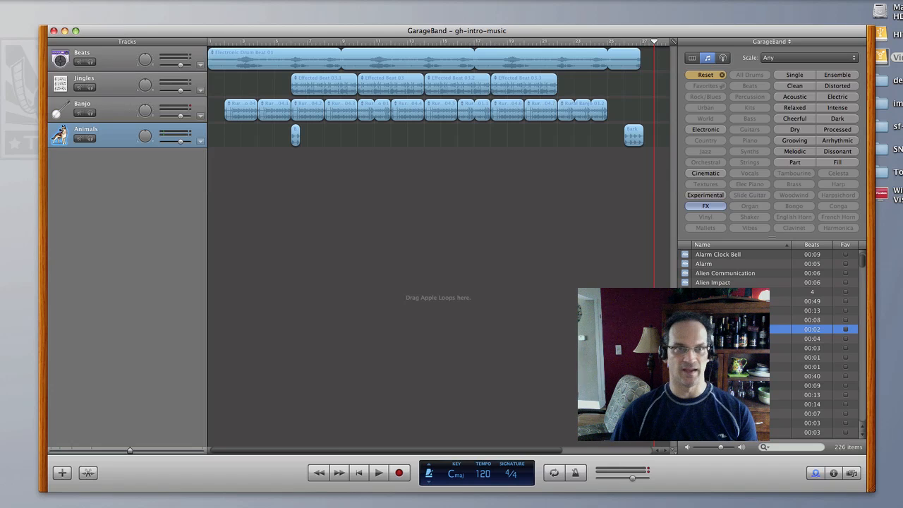
left_click(155, 0)
left_click(166, 50)
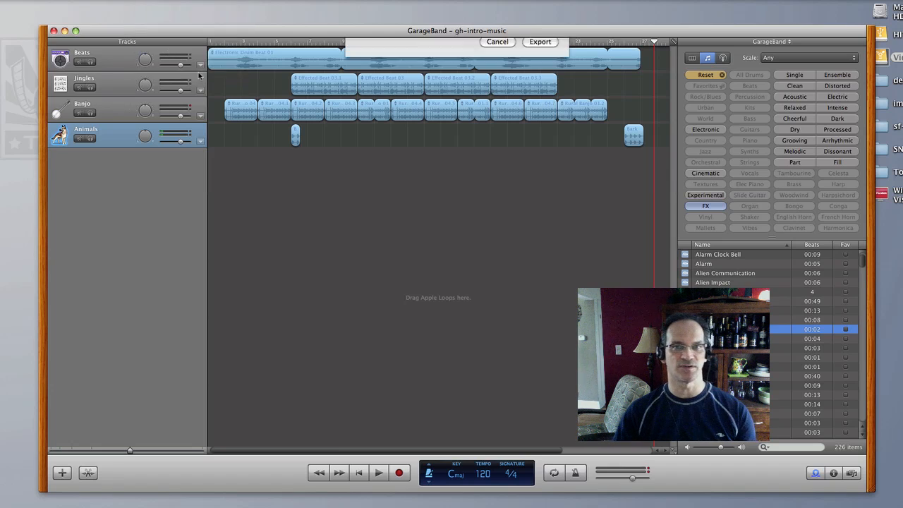
left_click(534, 189)
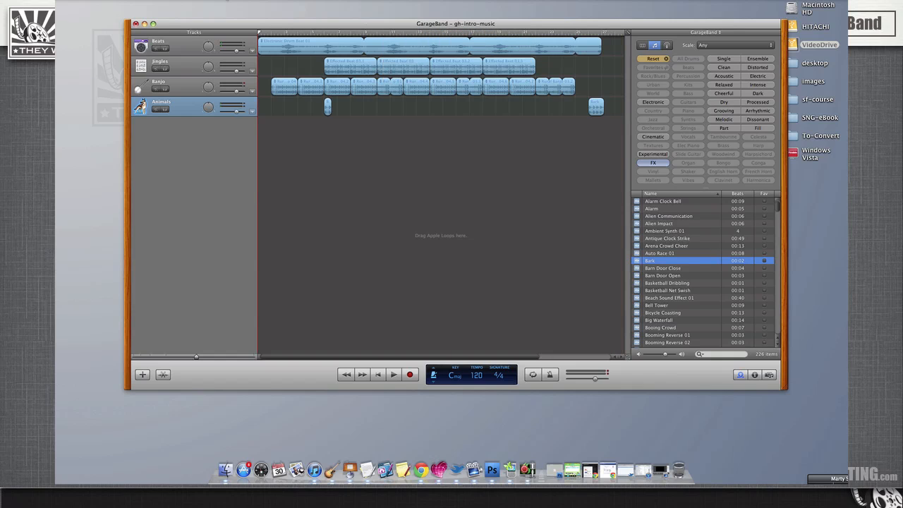
- Switch to the editing-stage project in ScreenFlow, import gh-intro-music.mp3 and place it at the start of the timeline beneath the video clips
left_click(144, 23)
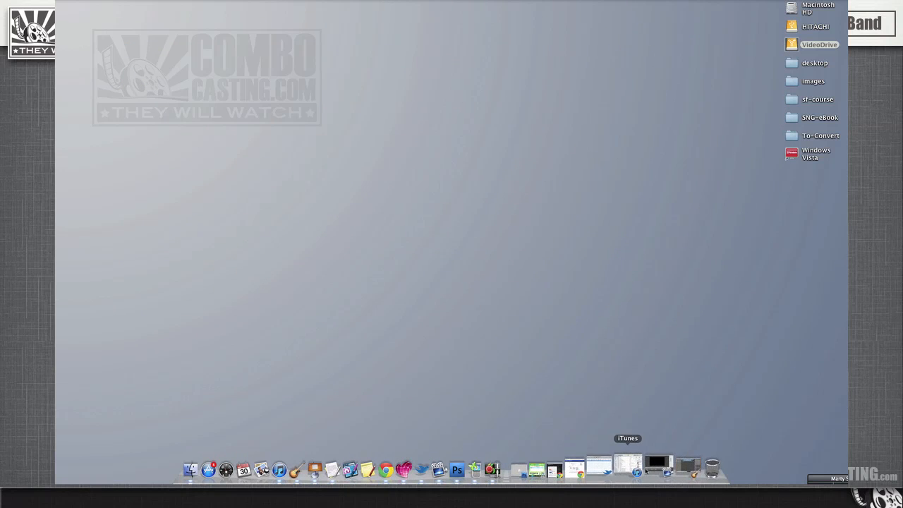
left_click(652, 465)
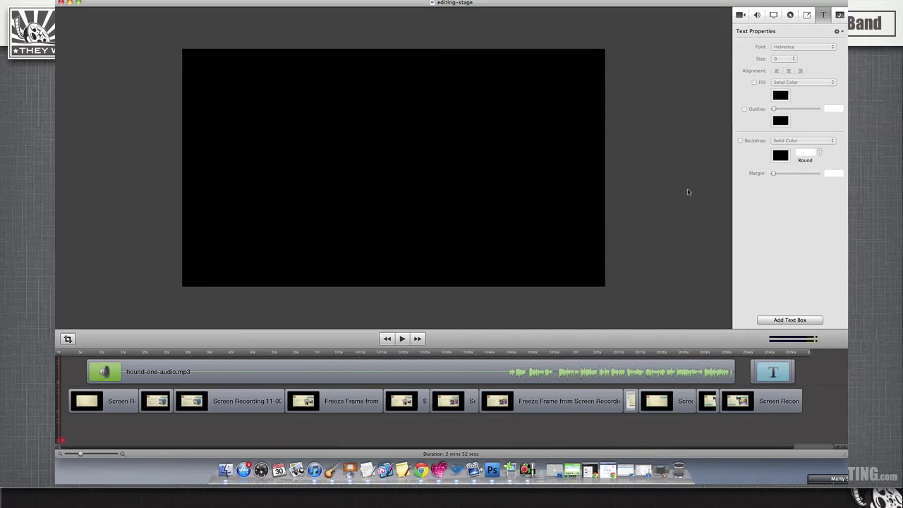
left_click(839, 15)
left_click(768, 319)
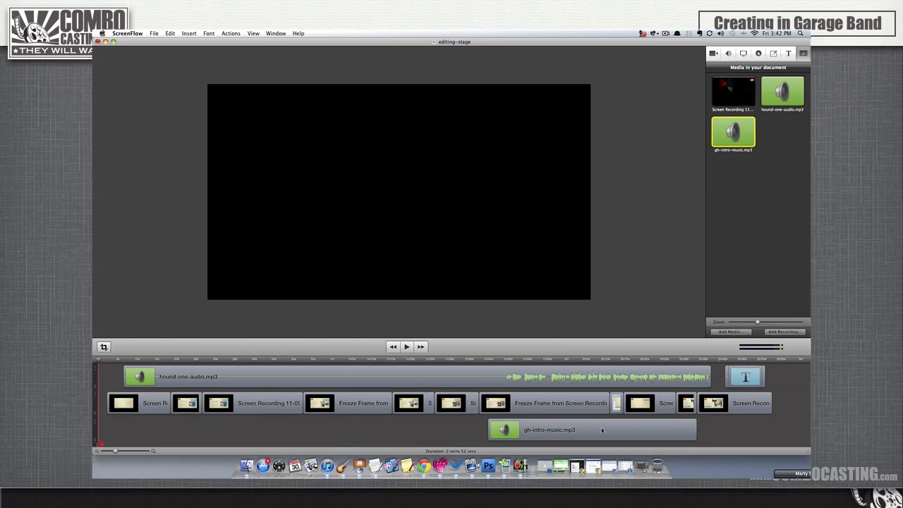
left_click_drag(624, 431, 212, 431)
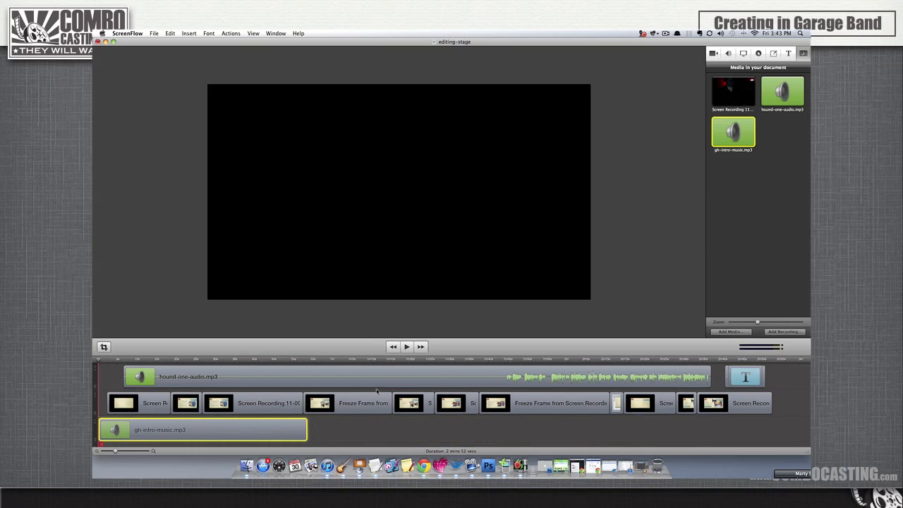
left_click(729, 53)
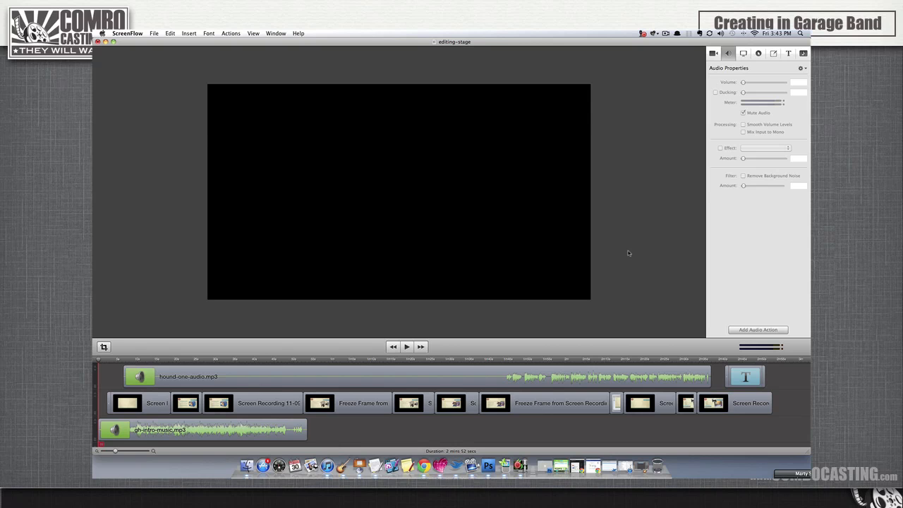
- Preview the opening with the intro music and move the playhead to the start of the hound-one-audio.mp3 clip
left_click(407, 348)
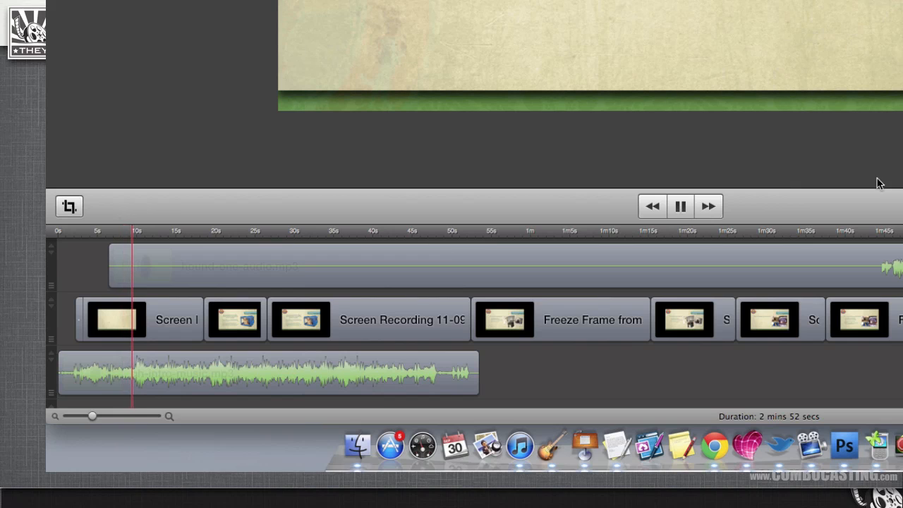
key("space")
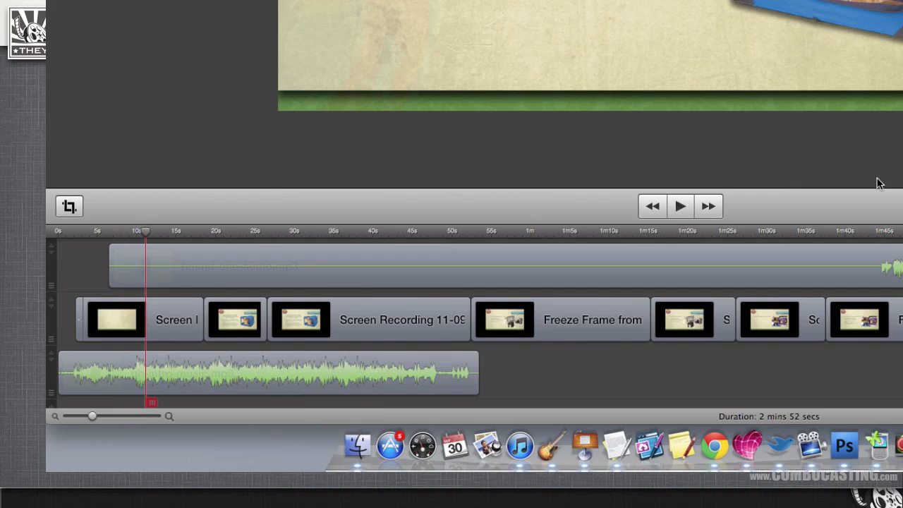
left_click_drag(148, 234, 109, 233)
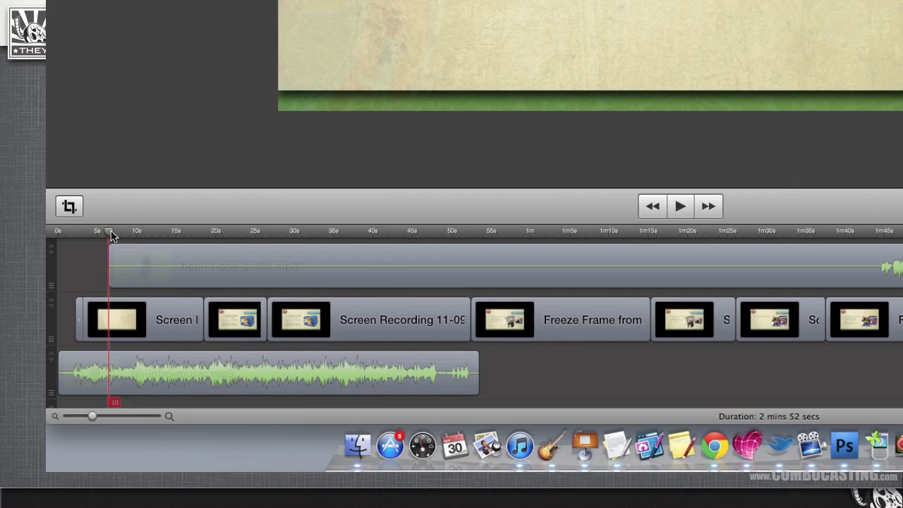
- Add an audio action to the gh-intro-music.mp3 clip where the hound-one-audio.mp3 clip starts, lowering the music volume to 8%
left_click(144, 259)
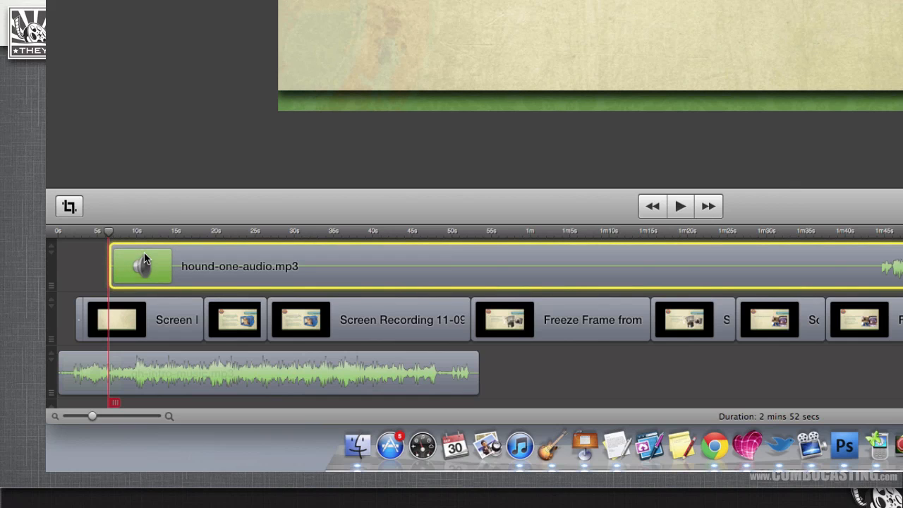
left_click(169, 374)
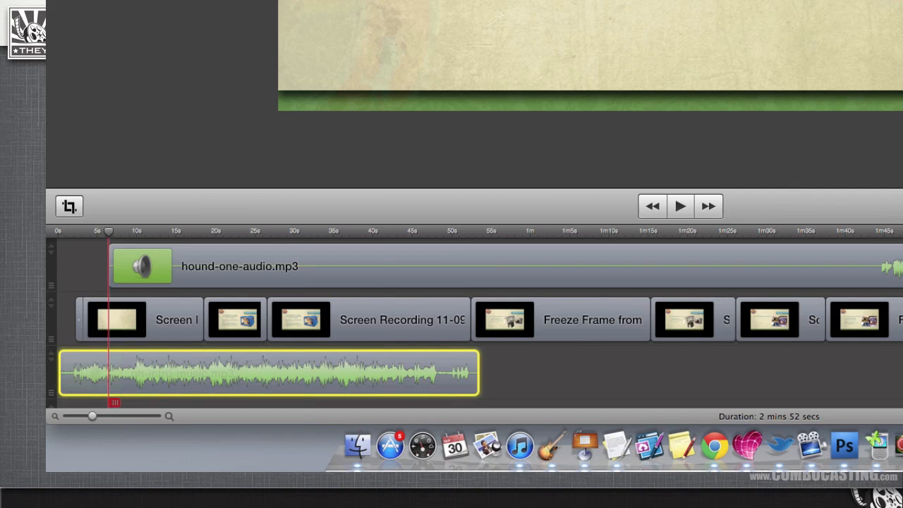
key("super+l")
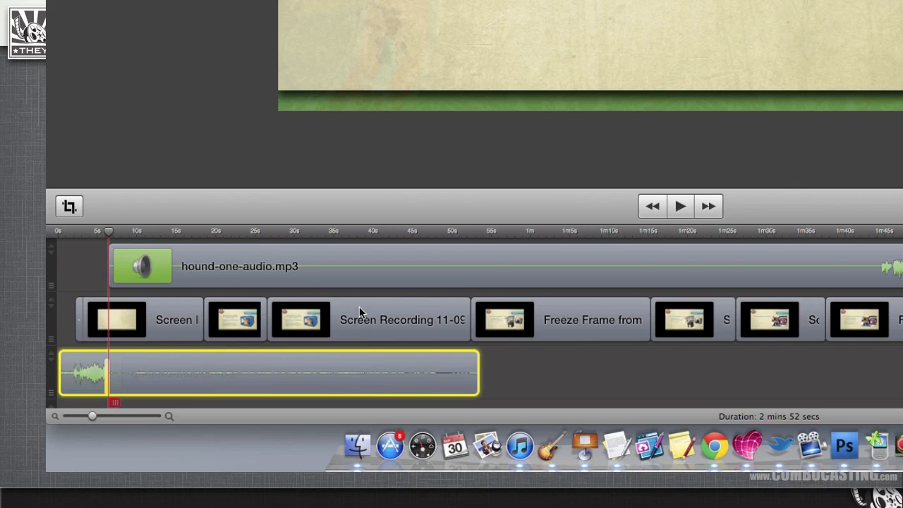
- Stretch the music clip's audio action on both sides of the playhead to about 3 seconds for a gradual fade
mouse_move(108, 376)
left_click_drag(101, 374, 116, 375)
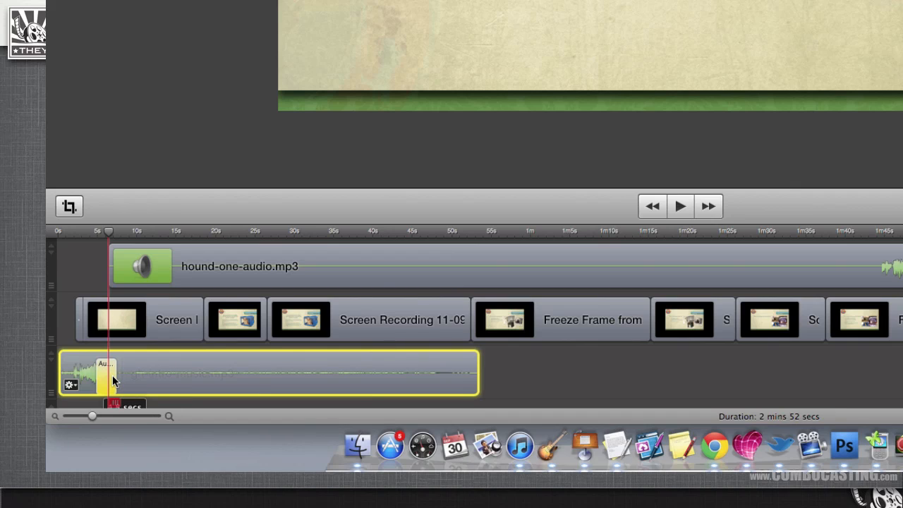
left_click(116, 376)
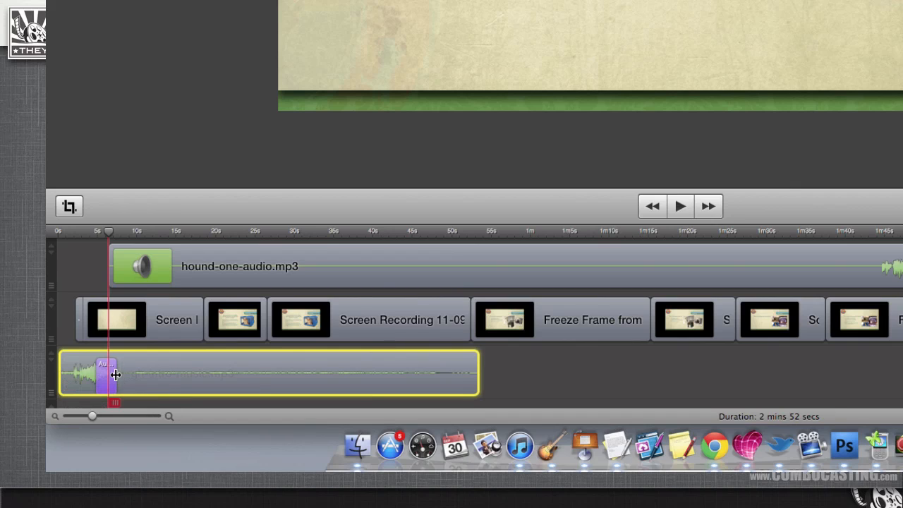
left_click_drag(115, 375, 122, 374)
left_click(544, 385)
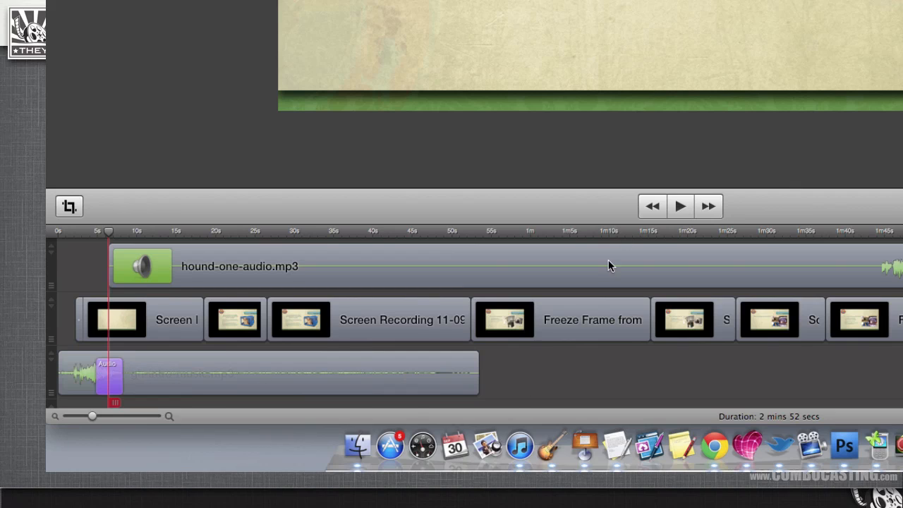
- Play the project from the beginning and replay the part around 10 seconds to check the music fade under the narration
left_click(656, 206)
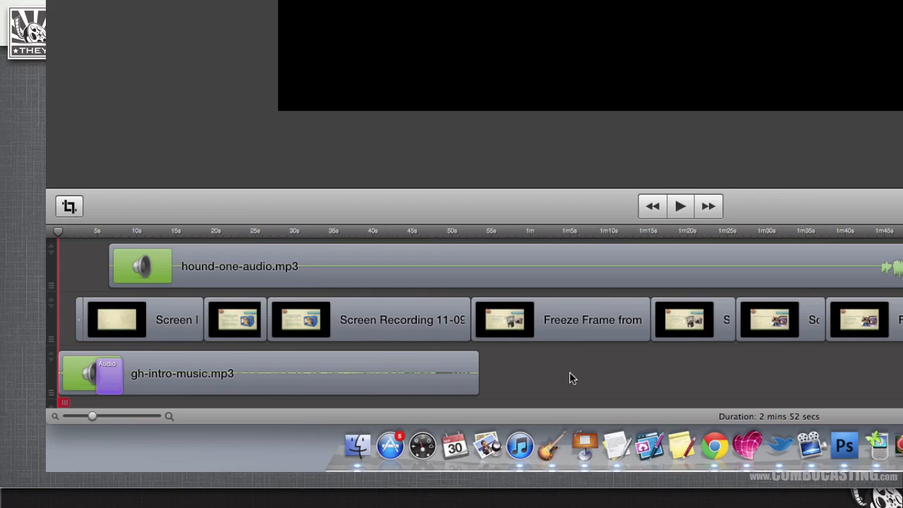
key("space")
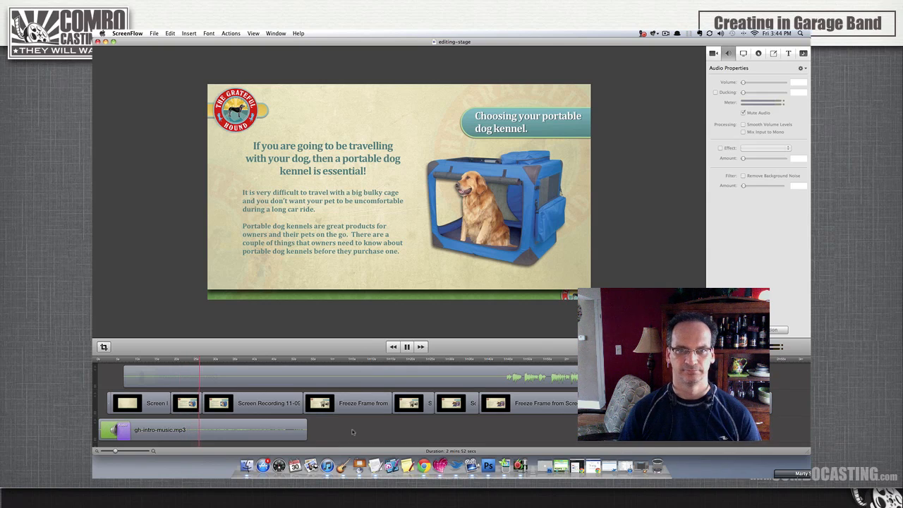
left_click(138, 359)
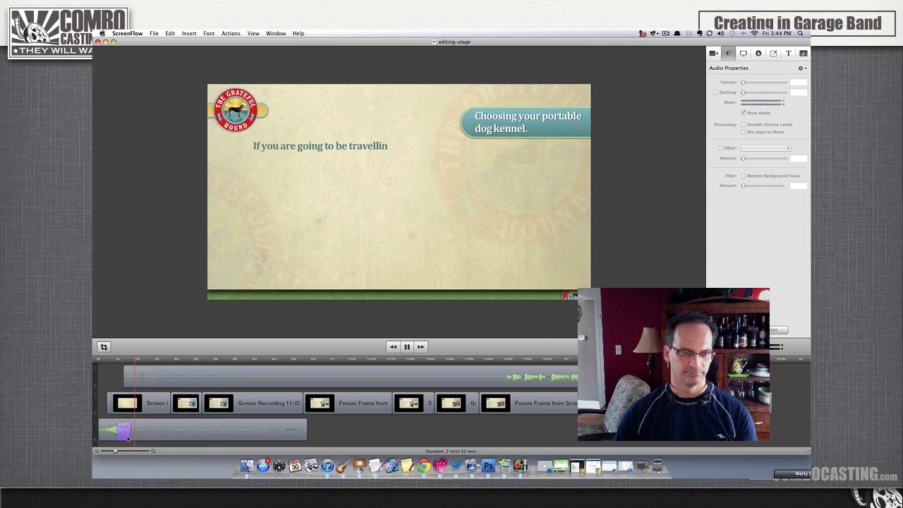
key("space")
- Extend the music's audio action to end at about 10 seconds, set its volume to 4%, and return the playhead to the start
left_click_drag(137, 359, 131, 360)
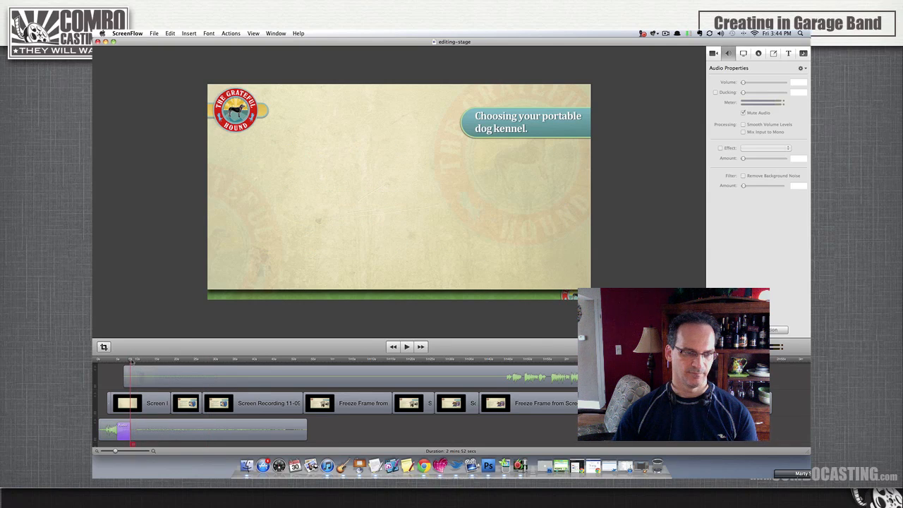
left_click(129, 427)
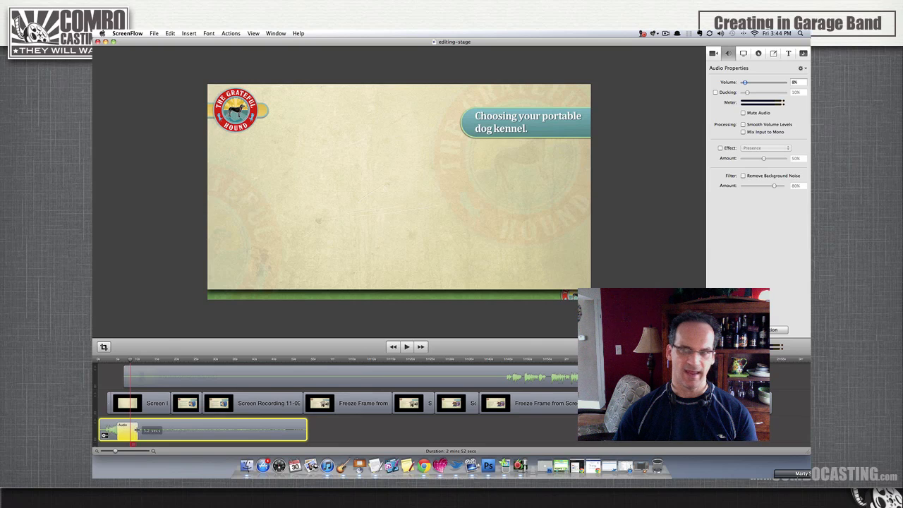
left_click(139, 361)
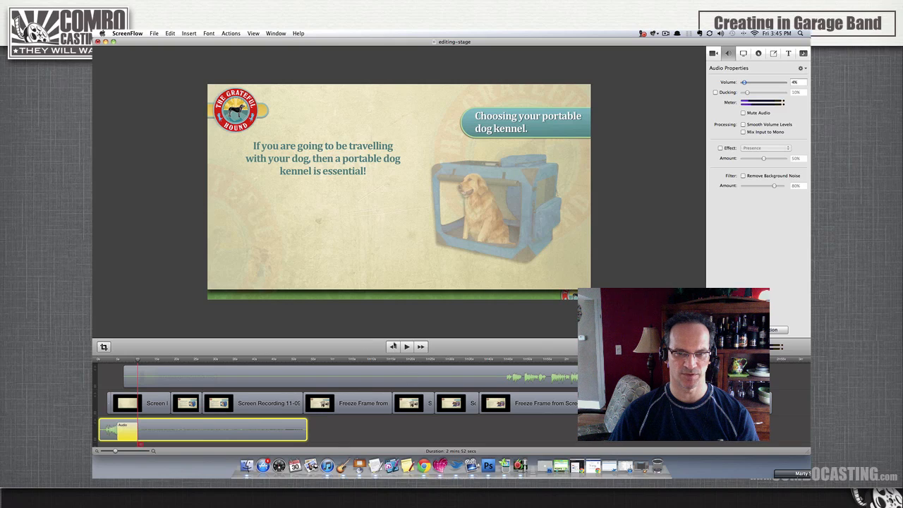
left_click(393, 347)
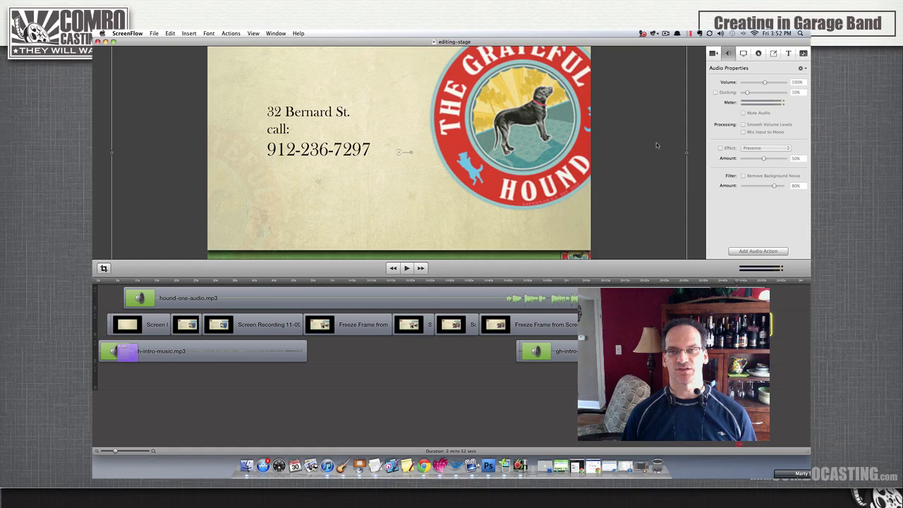
left_click(665, 33)
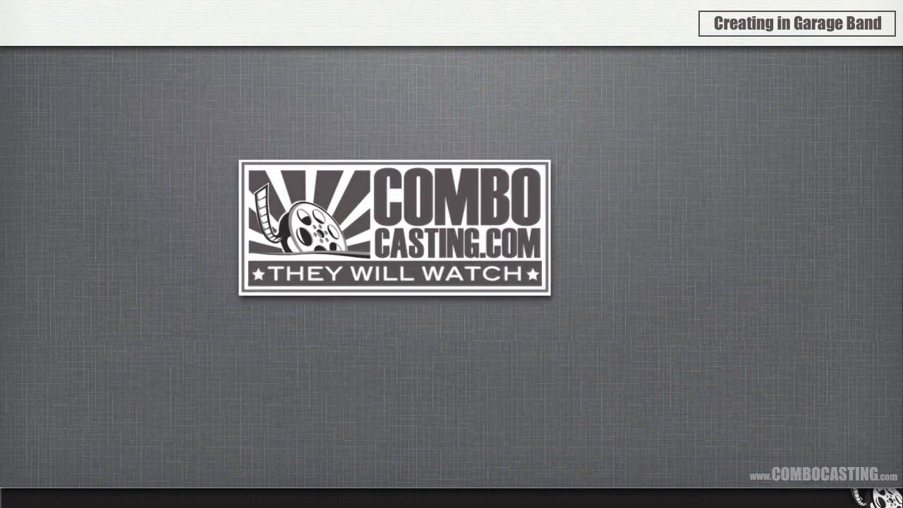